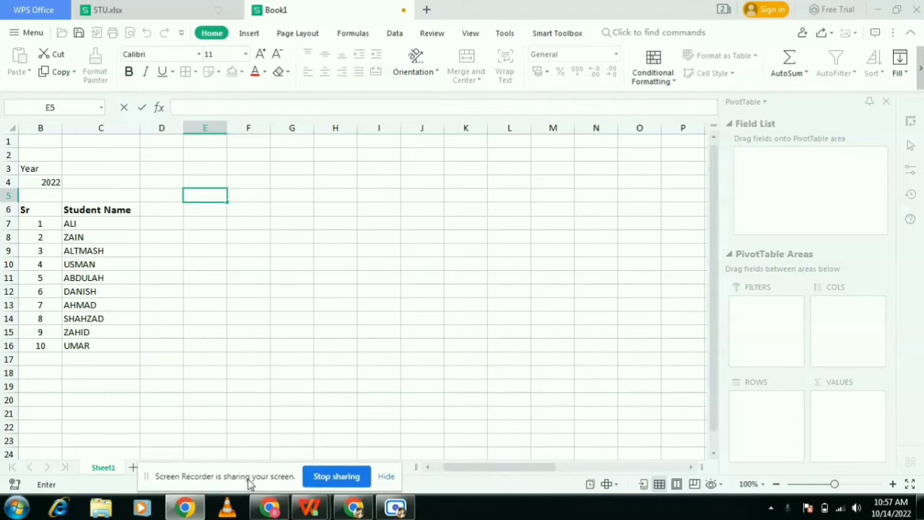
# - Enter 1 in D5 and fill the day numbers 1 to 31 across row 5 through column AH
pyautogui.moveTo(485, 471); pyautogui.dragTo(452, 475)
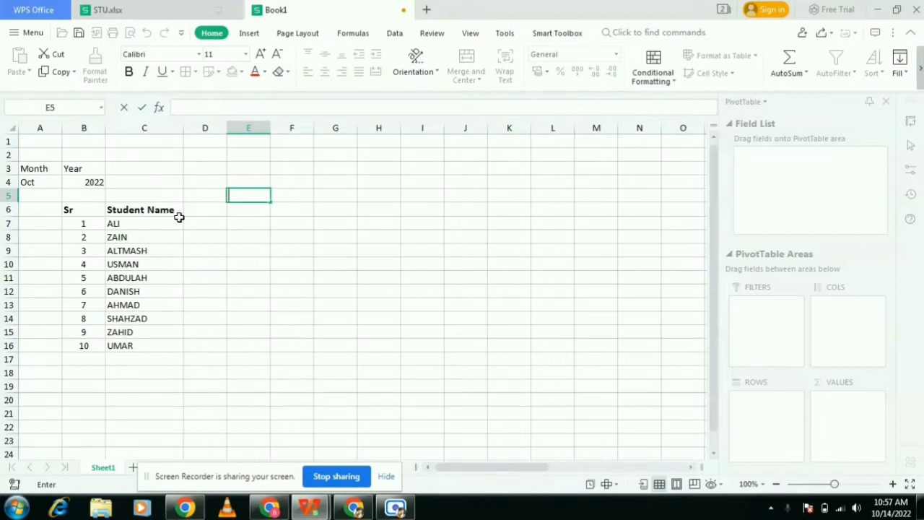
pyautogui.click(203, 221)
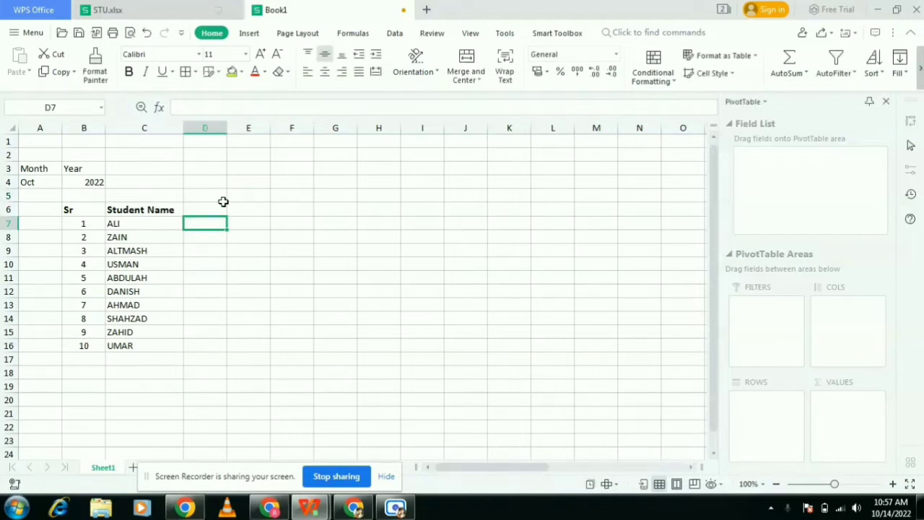
pyautogui.click(216, 197)
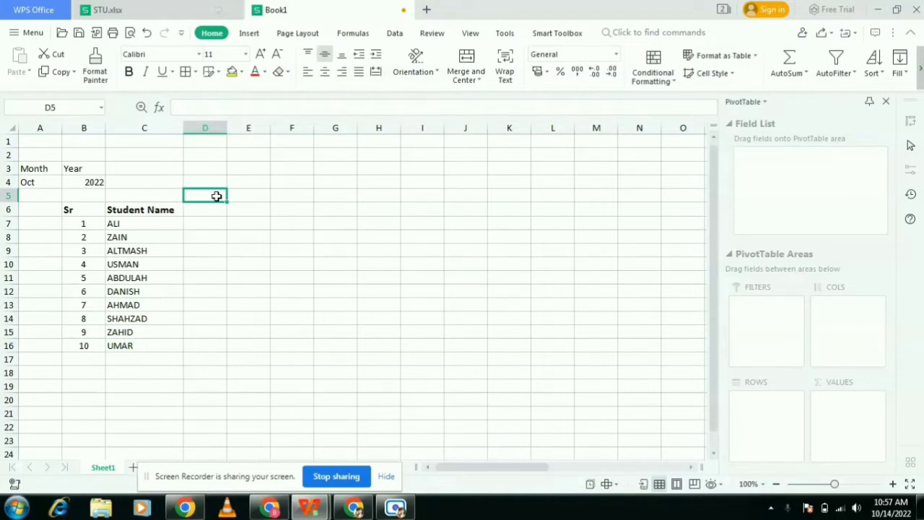
pyautogui.write('12')
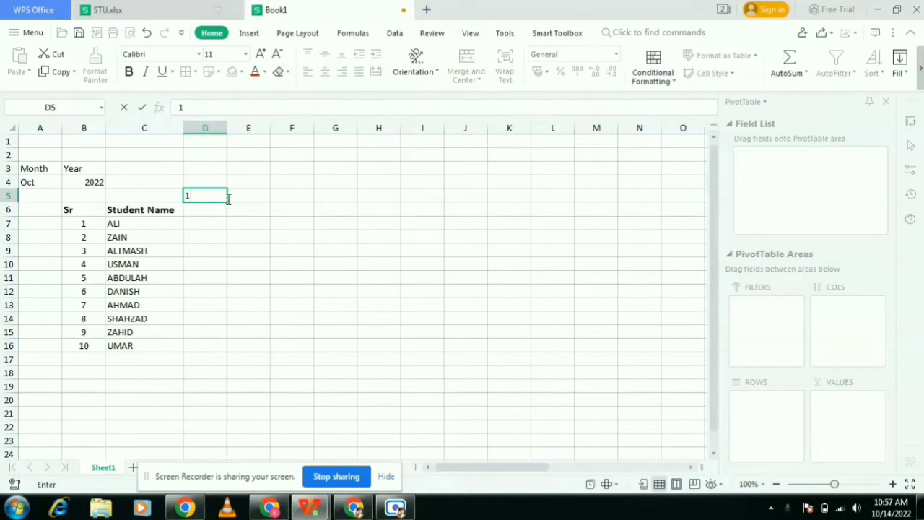
pyautogui.click(238, 198)
pyautogui.click(221, 195)
pyautogui.moveTo(224, 202); pyautogui.dragTo(617, 205)
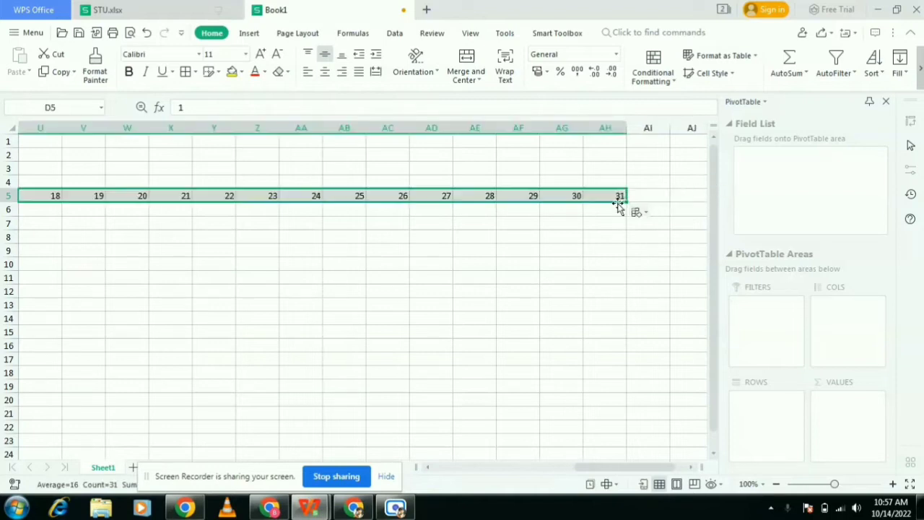
# - Narrow the widths of columns D through AH holding the days
pyautogui.click(610, 289)
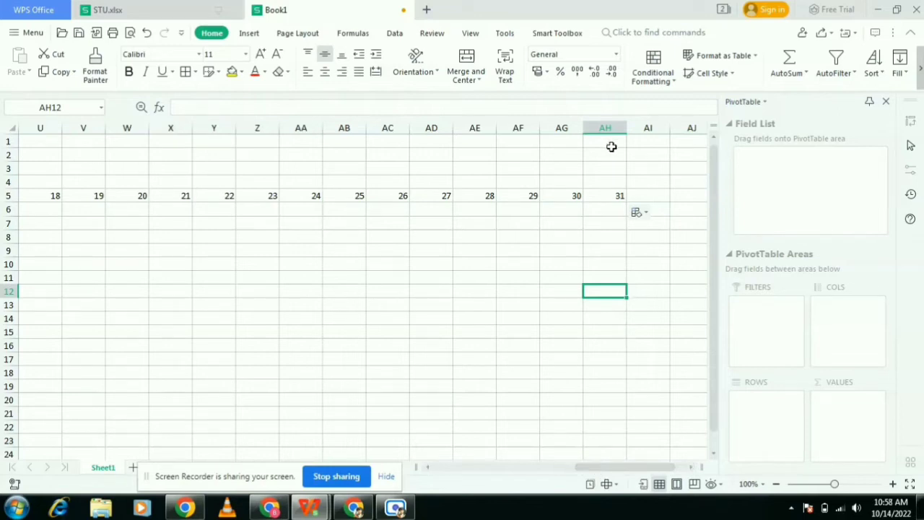
pyautogui.click(617, 125)
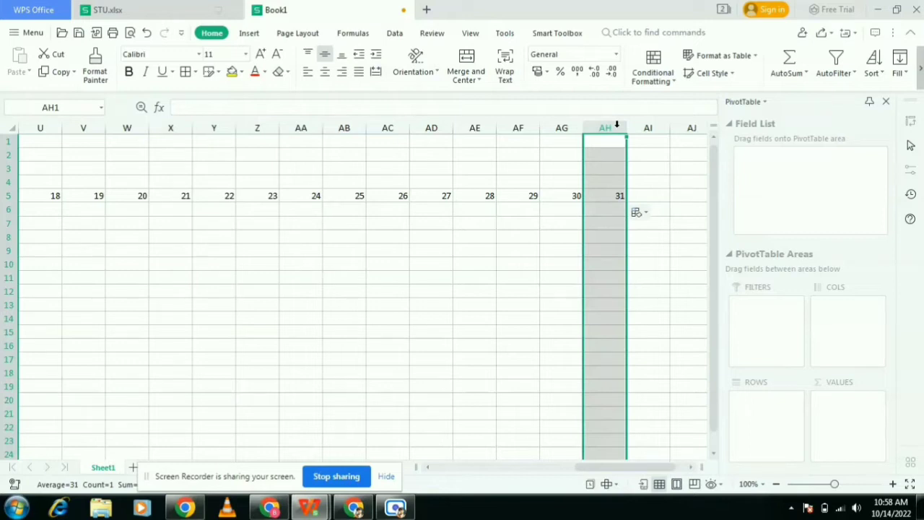
pyautogui.moveTo(610, 127); pyautogui.dragTo(175, 210)
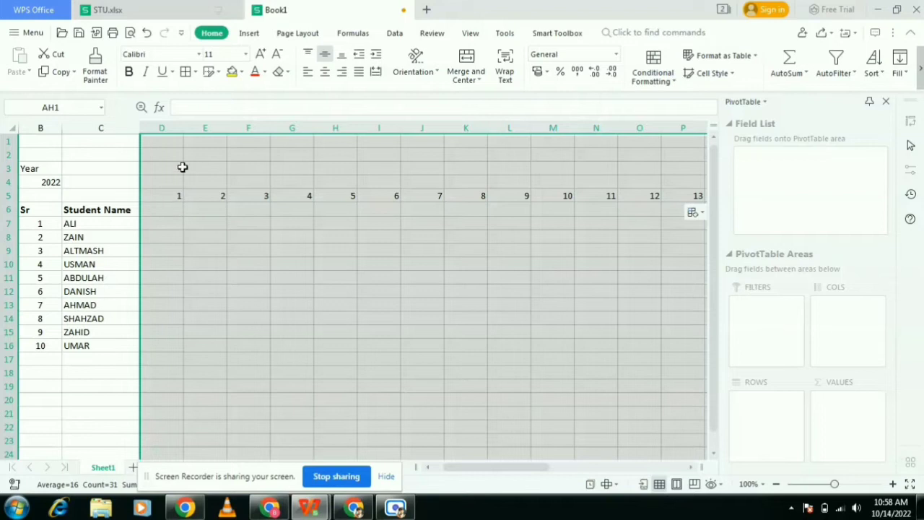
pyautogui.moveTo(183, 130); pyautogui.dragTo(165, 136)
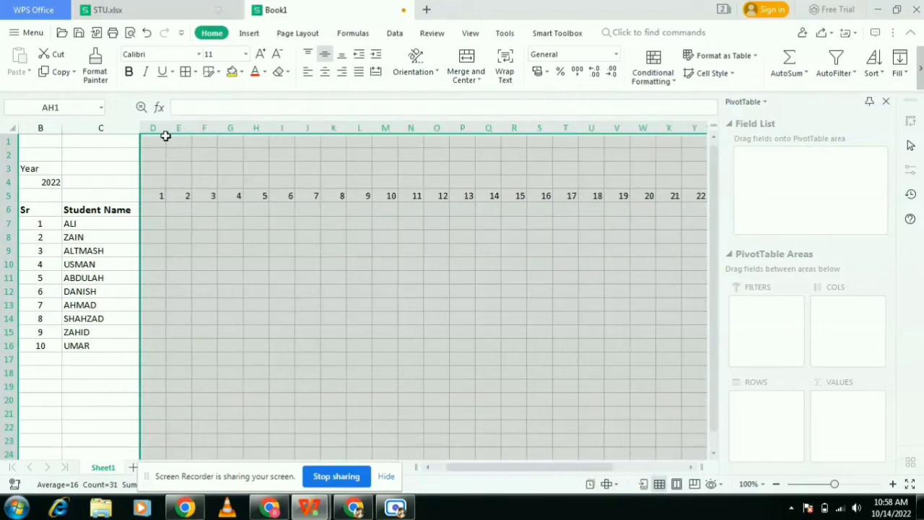
# - Enter SUN in D6 and fill the weekday names across row 6 through column AH
pyautogui.click(161, 215)
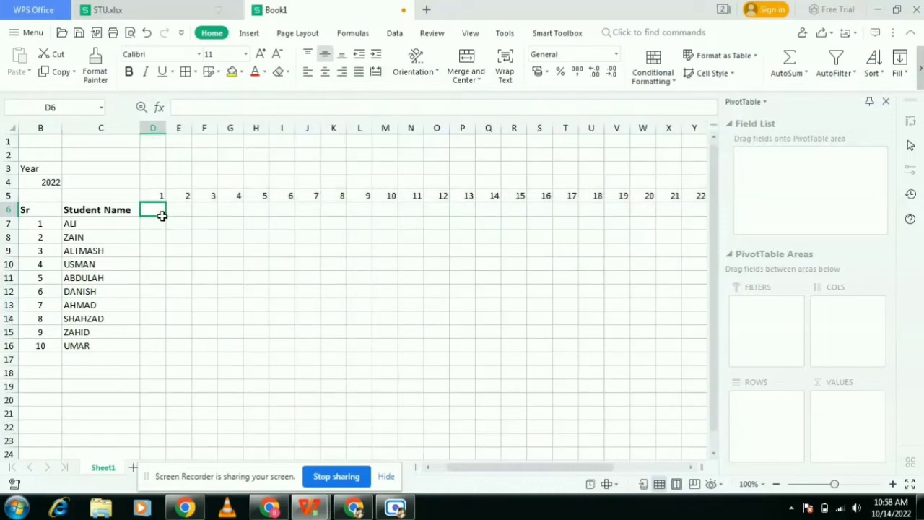
pyautogui.write('SUN')
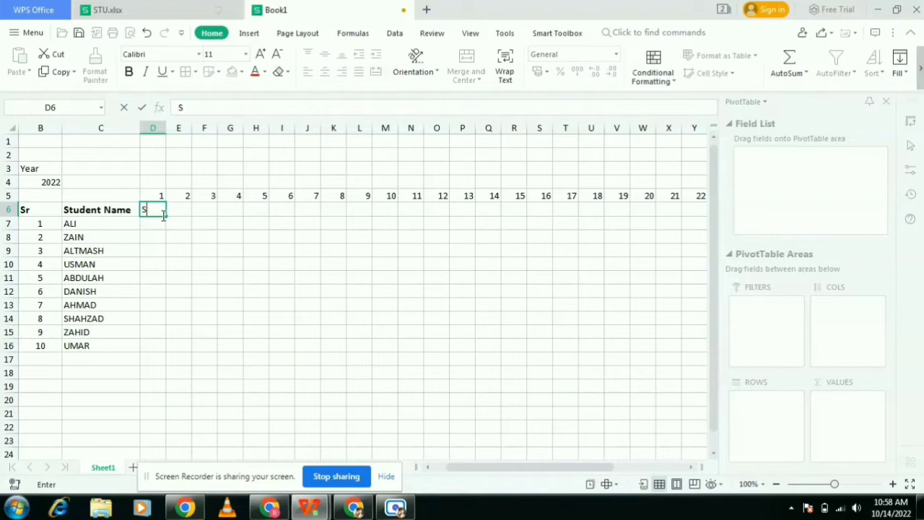
pyautogui.click(173, 237)
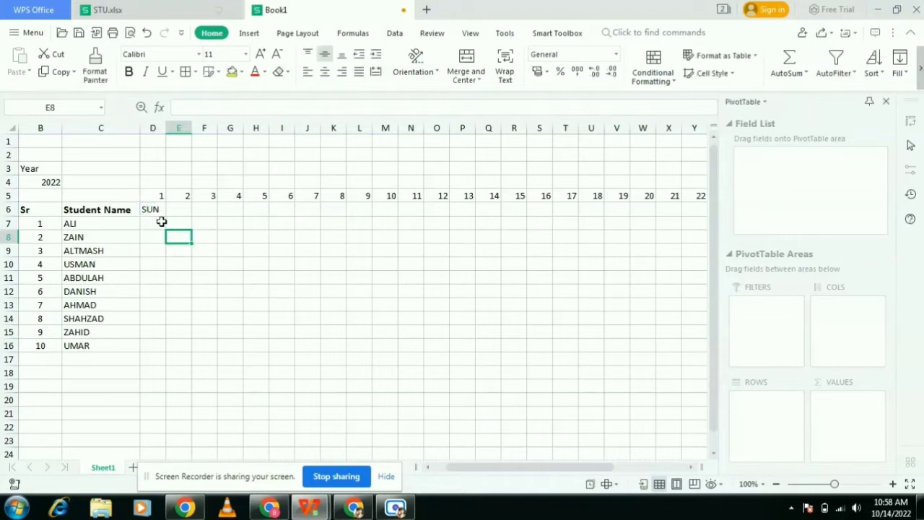
pyautogui.click(157, 211)
pyautogui.moveTo(166, 215); pyautogui.dragTo(628, 212)
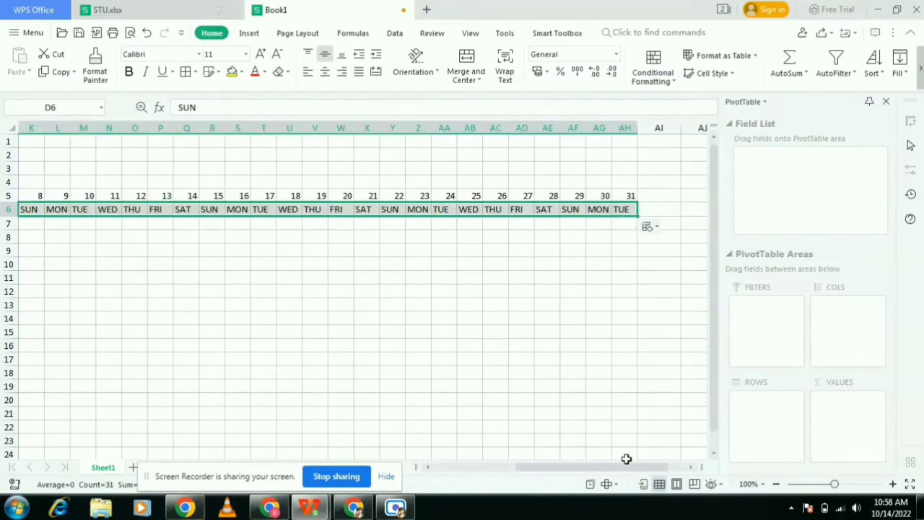
# - Apply all borders to the Sr and Student Name list in B6:C16
pyautogui.moveTo(618, 469); pyautogui.dragTo(490, 488)
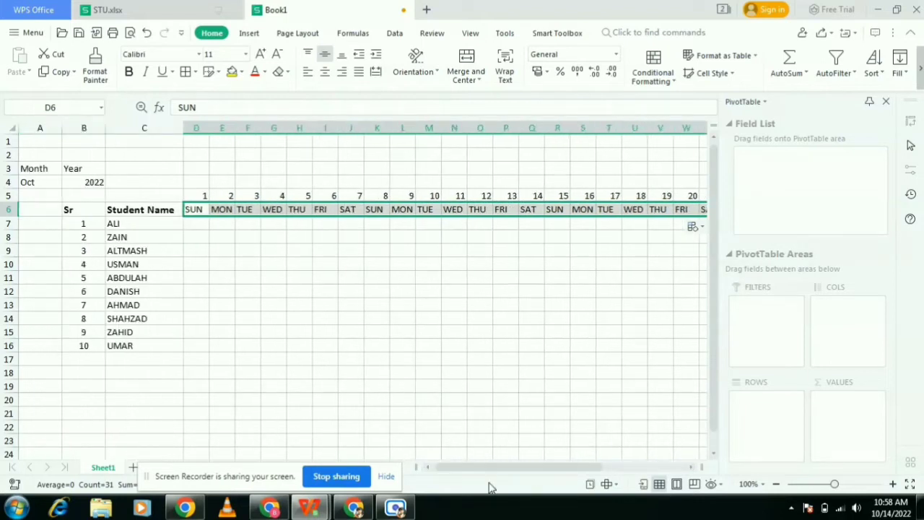
pyautogui.moveTo(93, 208); pyautogui.dragTo(137, 348)
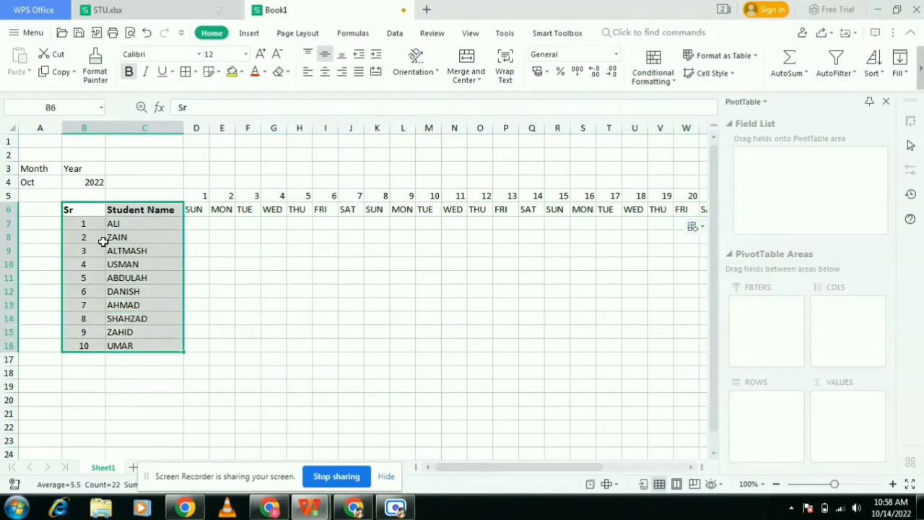
pyautogui.click(186, 73)
pyautogui.click(215, 292)
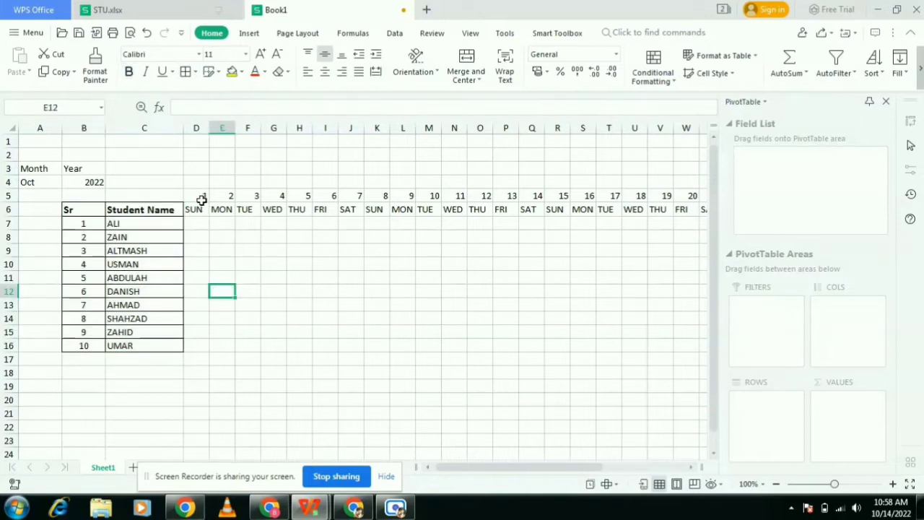
# - Merge and center C5:C6 for the Student Name header
pyautogui.click(146, 195)
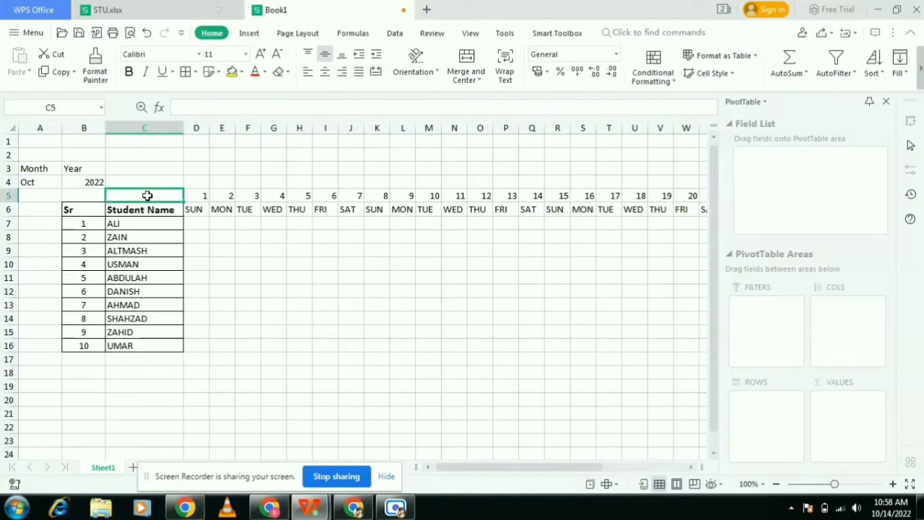
pyautogui.click(100, 195)
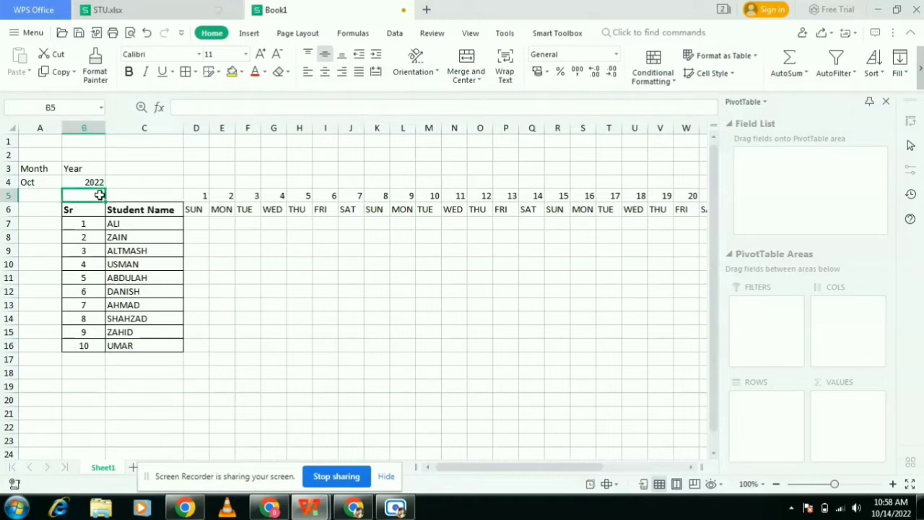
pyautogui.click(133, 199)
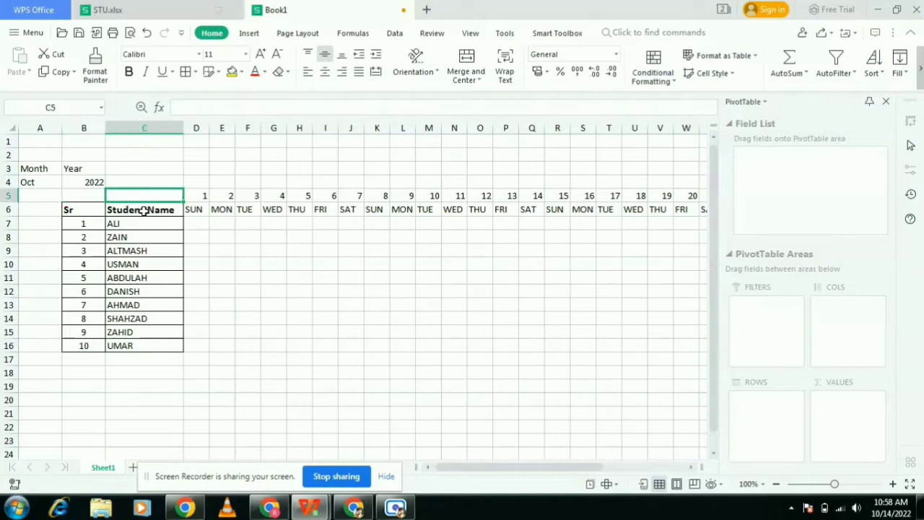
pyautogui.click(145, 209)
pyautogui.moveTo(144, 208); pyautogui.dragTo(144, 195)
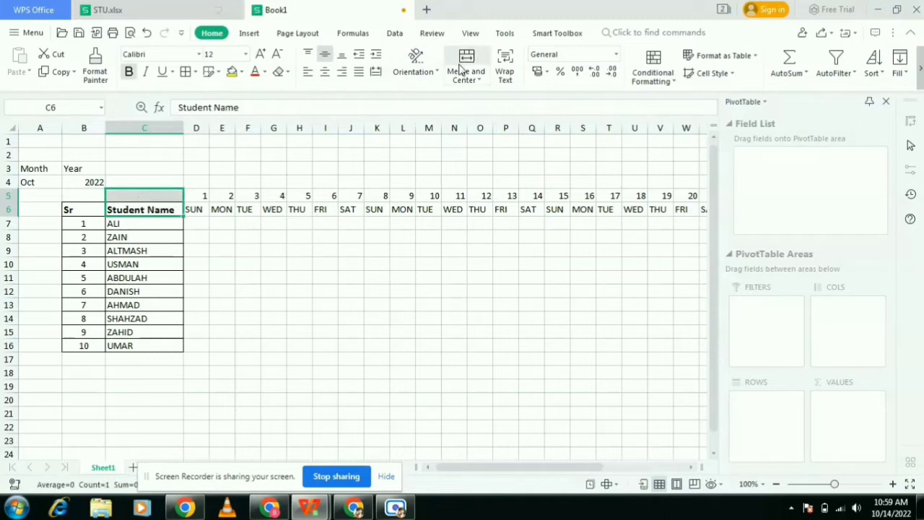
pyautogui.click(461, 68)
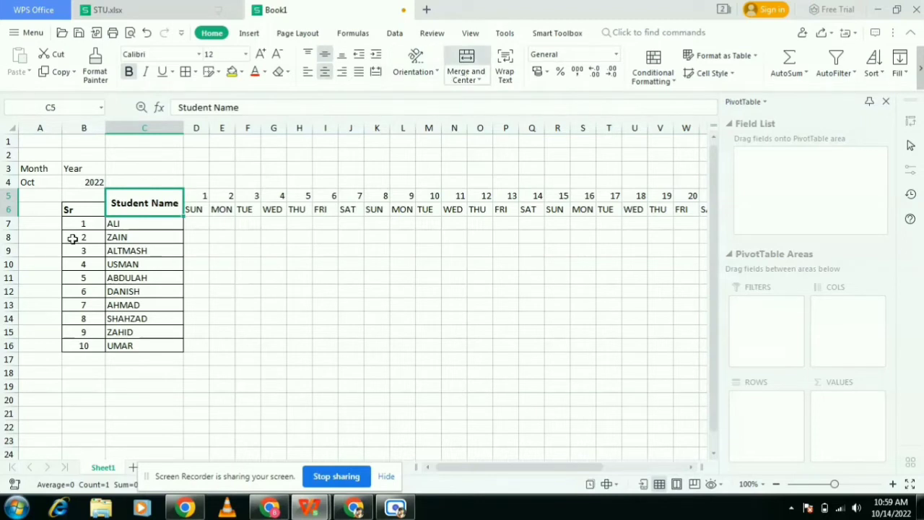
# - Merge B5:B6 for the Sr header and center its text
pyautogui.moveTo(93, 210); pyautogui.dragTo(92, 198)
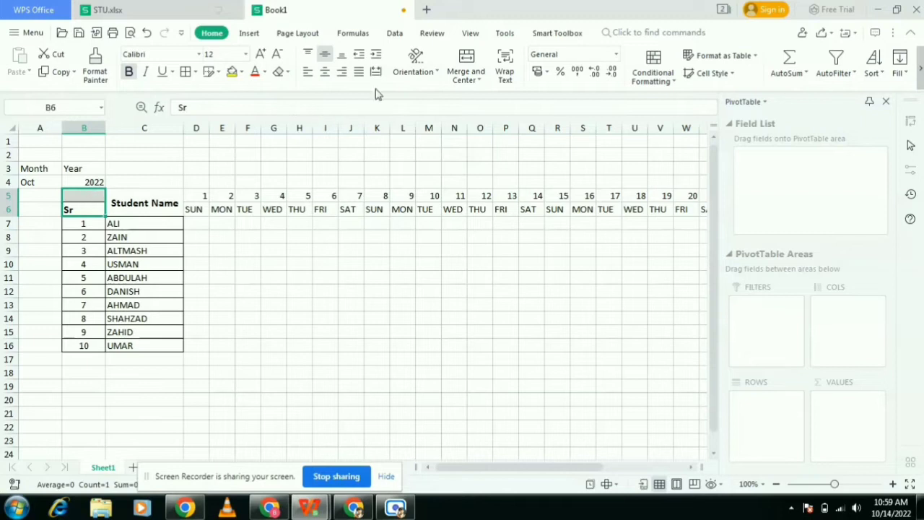
pyautogui.click(471, 69)
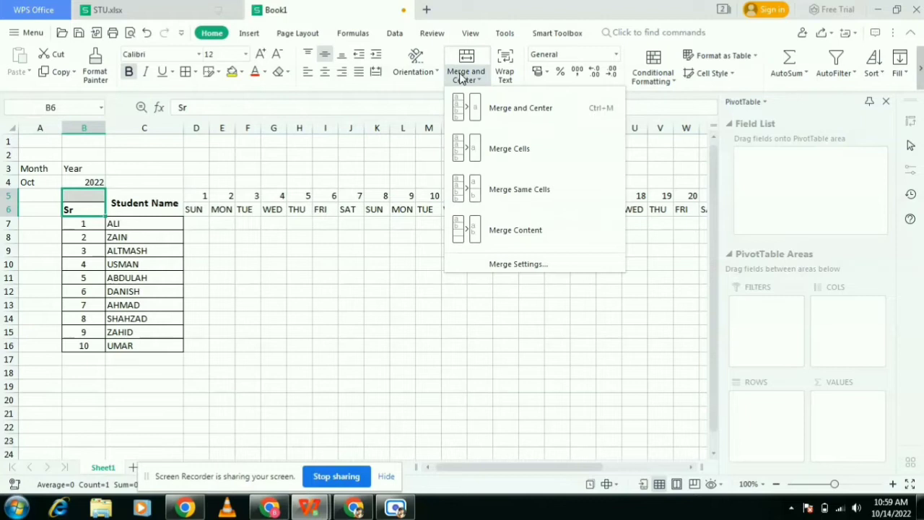
pyautogui.click(500, 154)
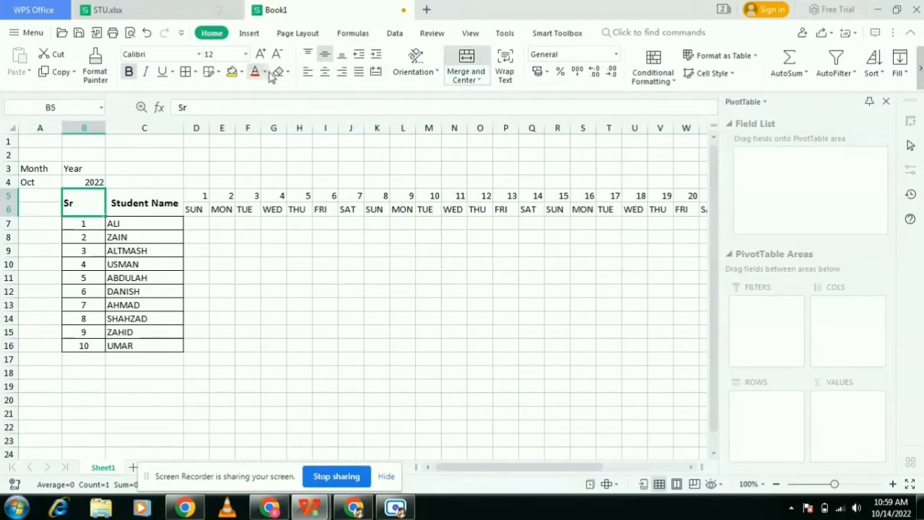
pyautogui.click(323, 72)
pyautogui.click(254, 315)
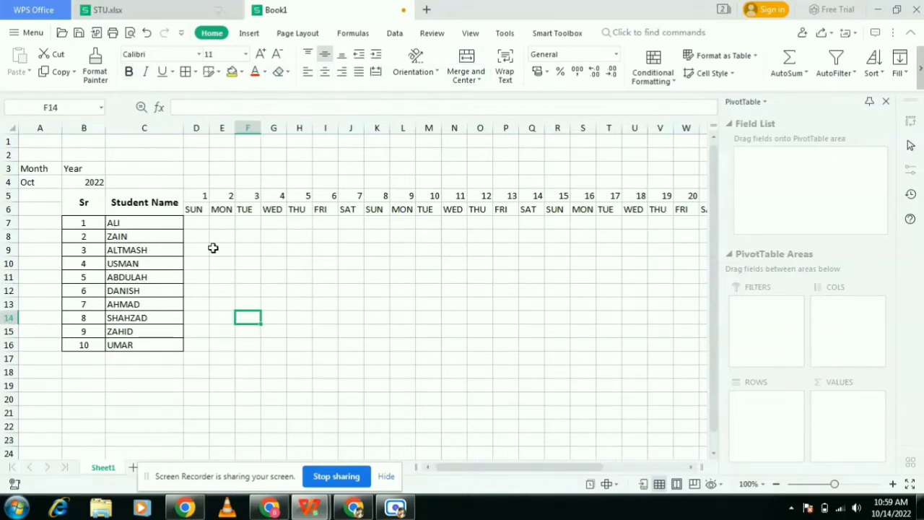
# - Apply all borders to the attendance grid D5:AH17
pyautogui.moveTo(201, 196); pyautogui.dragTo(678, 354)
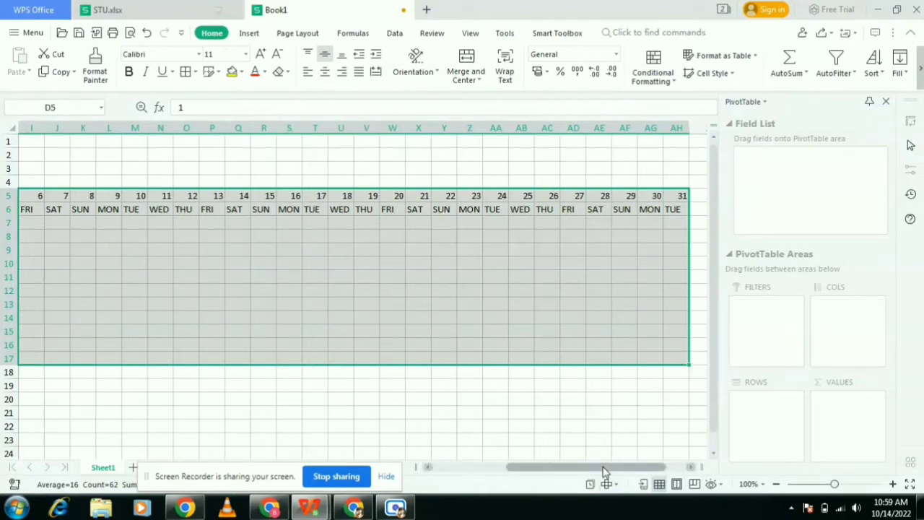
pyautogui.moveTo(605, 473); pyautogui.dragTo(518, 486)
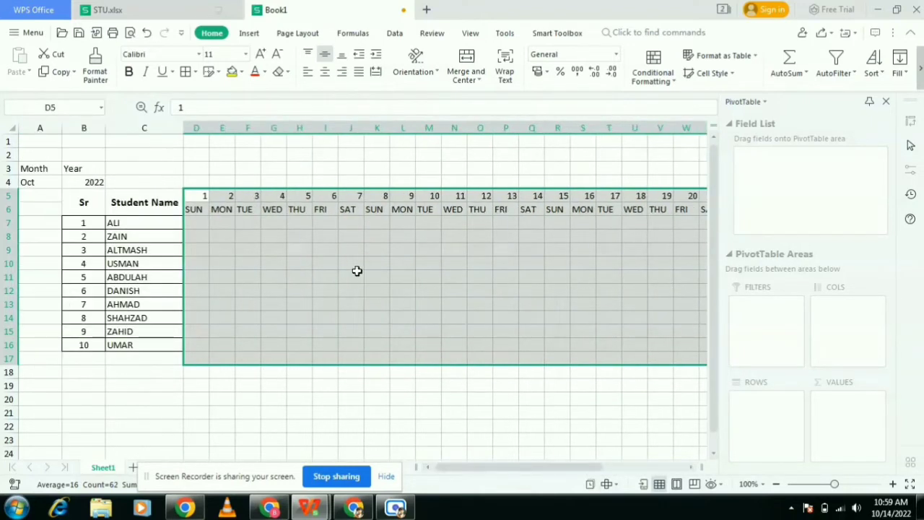
pyautogui.click(185, 74)
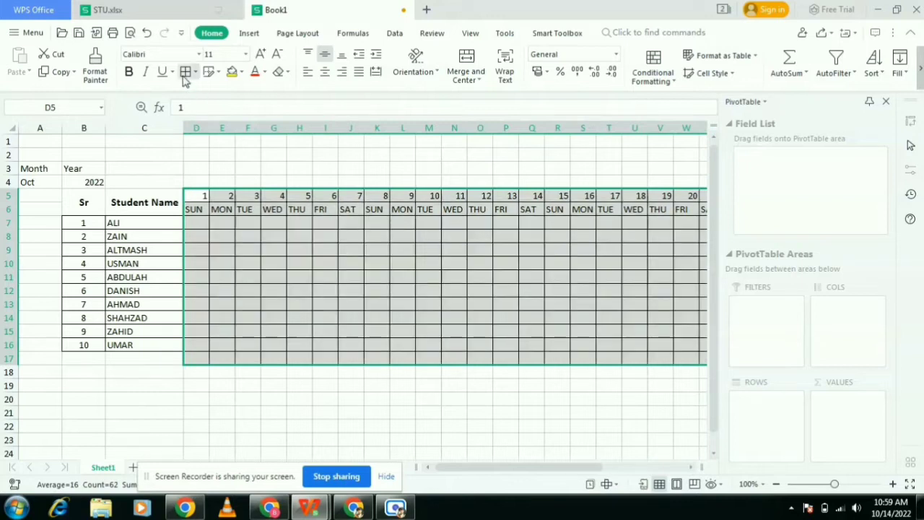
pyautogui.click(217, 413)
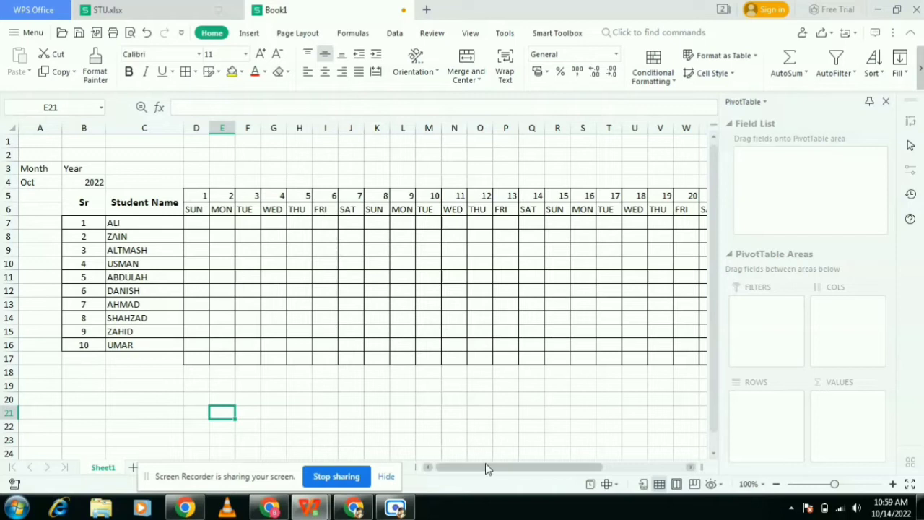
# - Enter the header PRESENT in cell AI5
pyautogui.moveTo(485, 467); pyautogui.dragTo(598, 455)
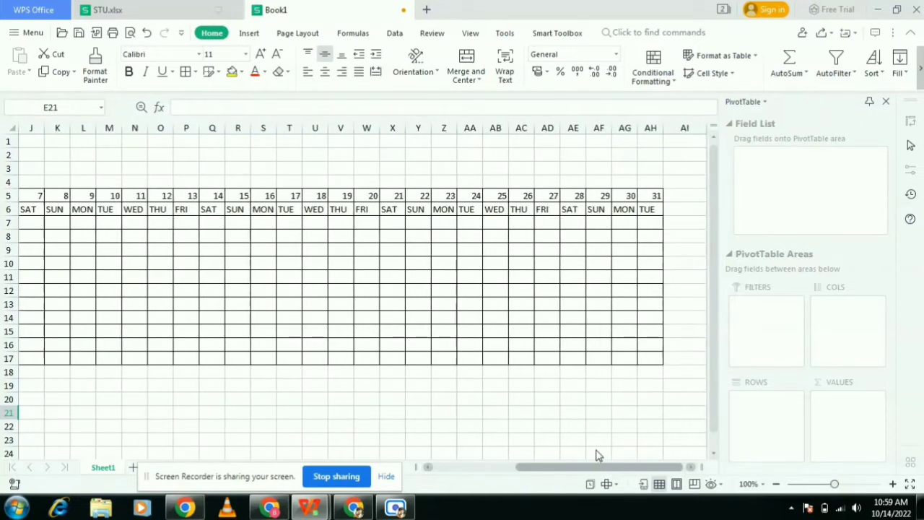
pyautogui.click(684, 199)
pyautogui.write('P')
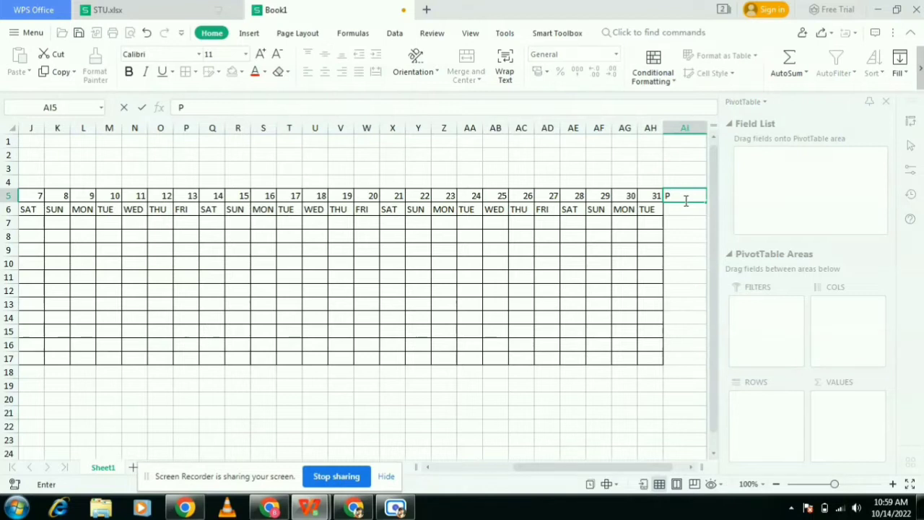
pyautogui.write('RESENT')
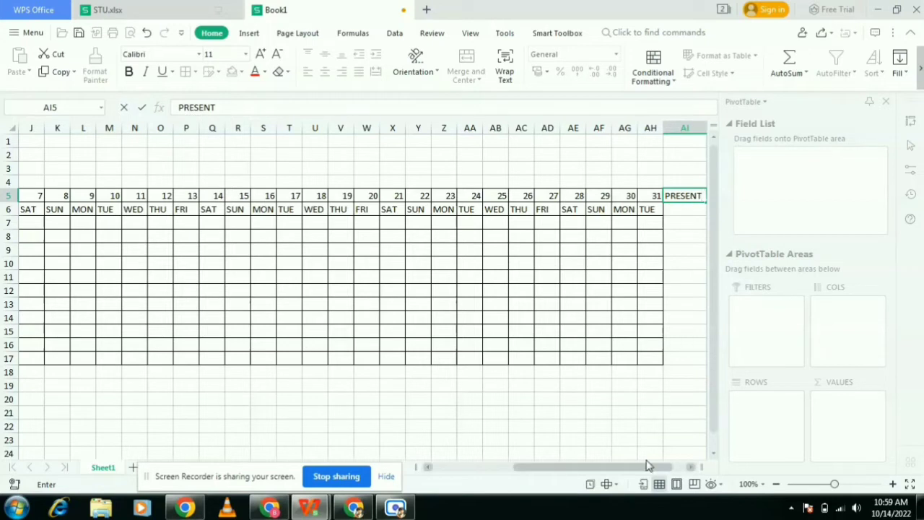
# - Enter the header ABSENT in cell AJ5
pyautogui.click(689, 468)
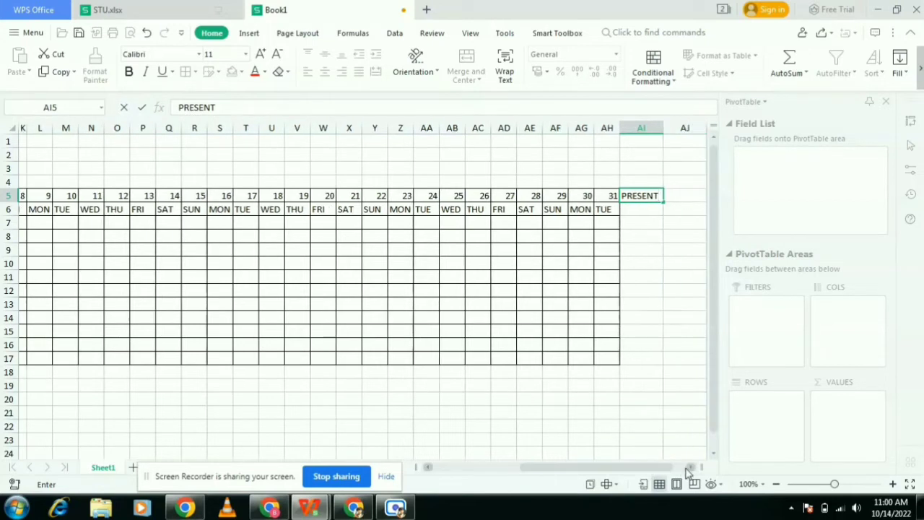
pyautogui.click(681, 197)
pyautogui.write('ABSENT')
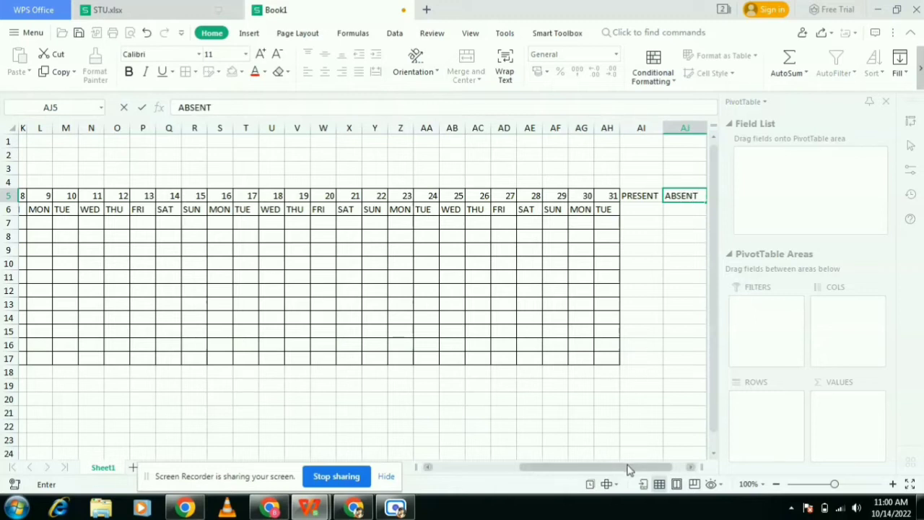
pyautogui.hscroll(2, 633, 467)
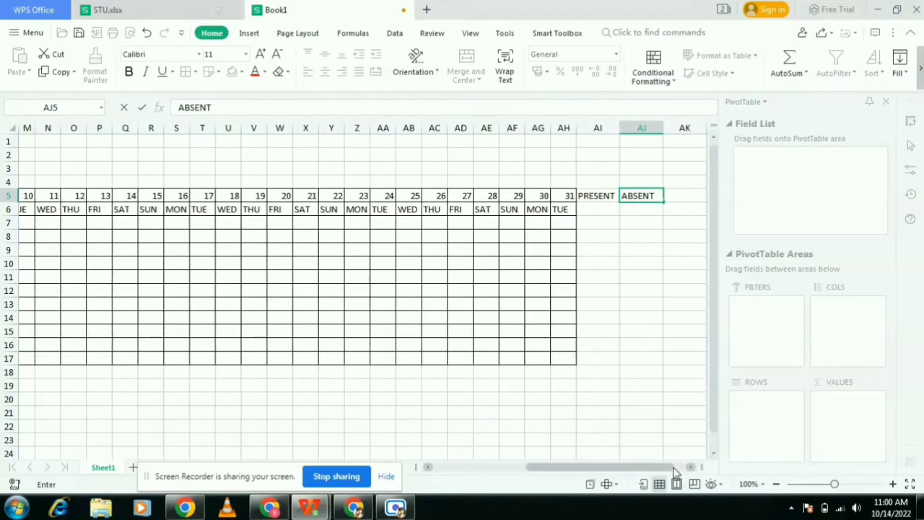
# - Enter the header HOLIDAY in cell AK5
pyautogui.click(691, 200)
pyautogui.write('HO')
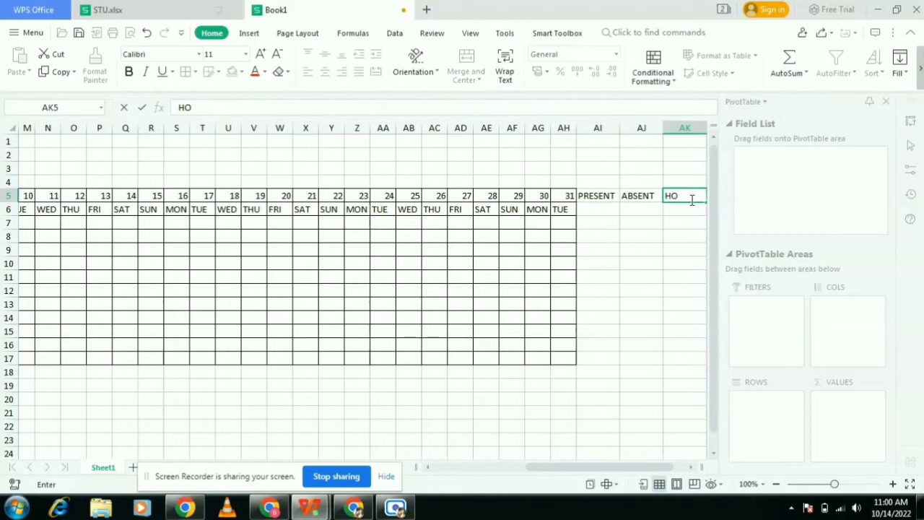
pyautogui.write('LIDAYS')
pyautogui.press('BackSpace')
pyautogui.click(604, 210)
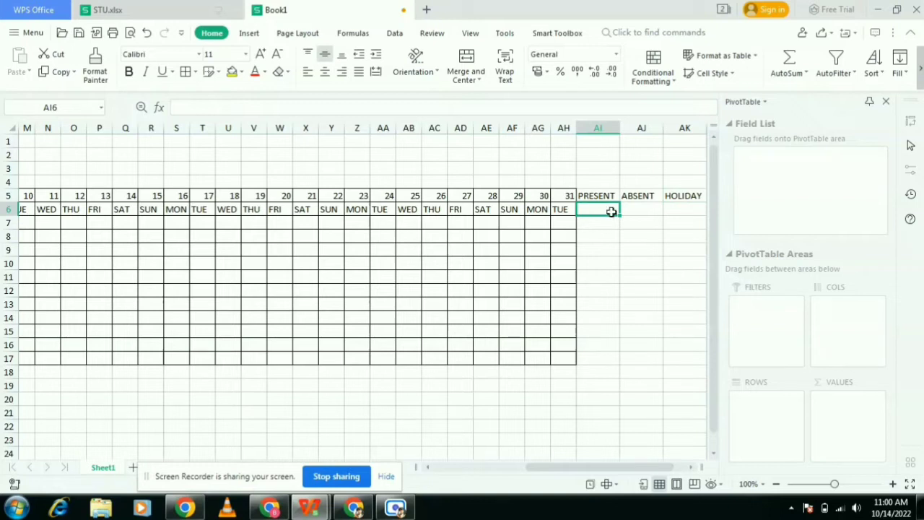
pyautogui.click(647, 211)
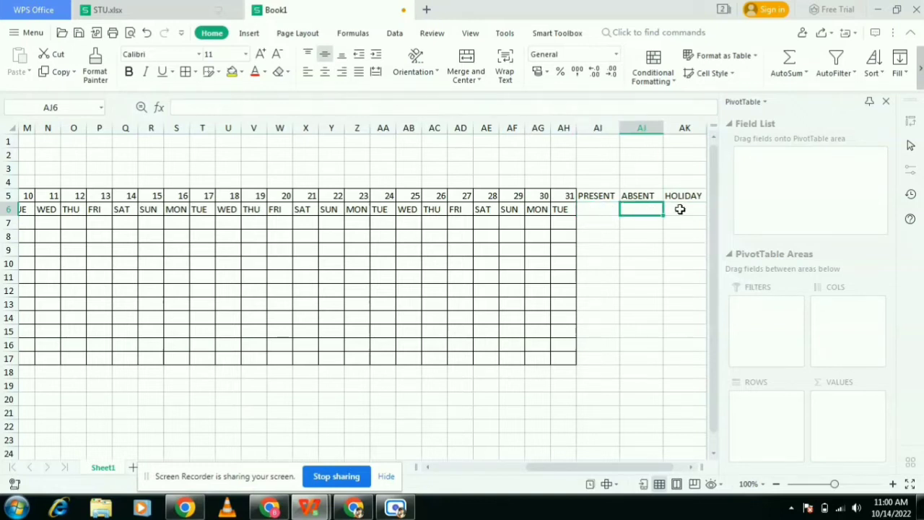
pyautogui.click(679, 209)
pyautogui.moveTo(631, 468); pyautogui.dragTo(522, 477)
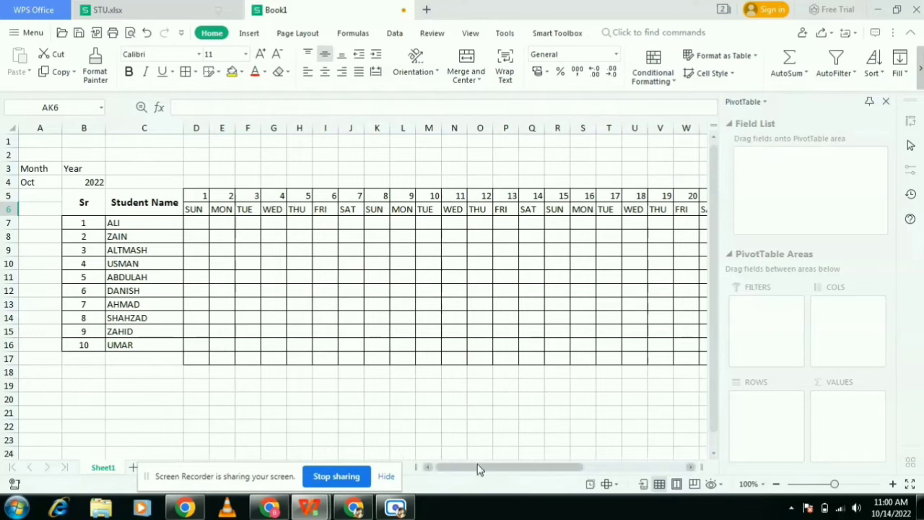
pyautogui.moveTo(493, 470); pyautogui.dragTo(621, 477)
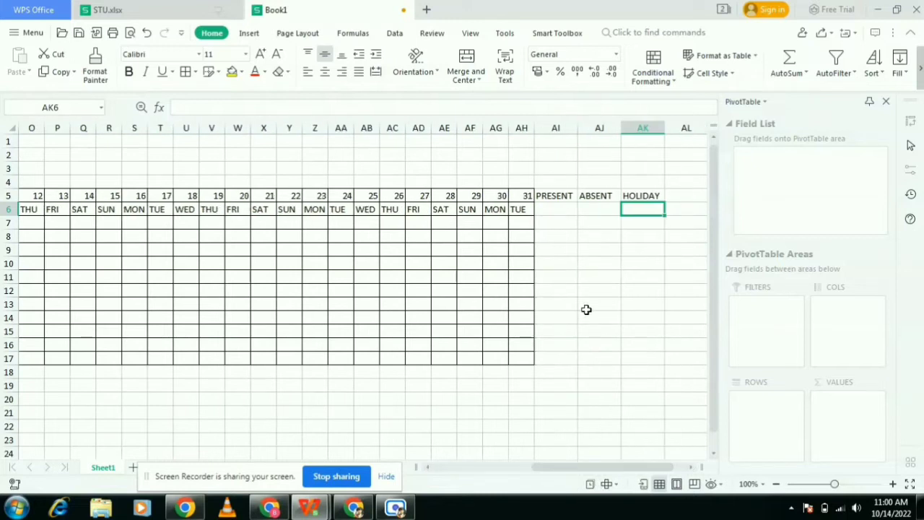
# - Enter the formula =COUNTIF(D7:AH7,"P") in cell AI6 under PRESENT to count present marks
pyautogui.click(558, 212)
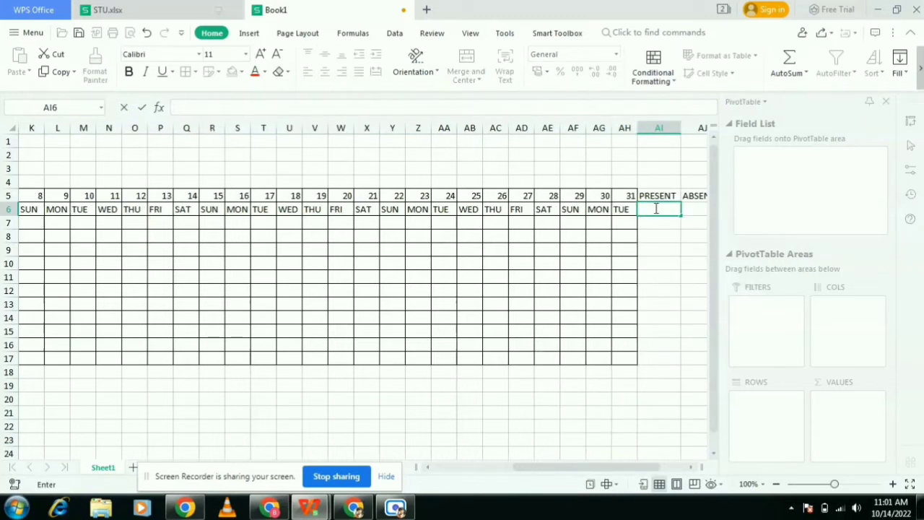
pyautogui.write('=')
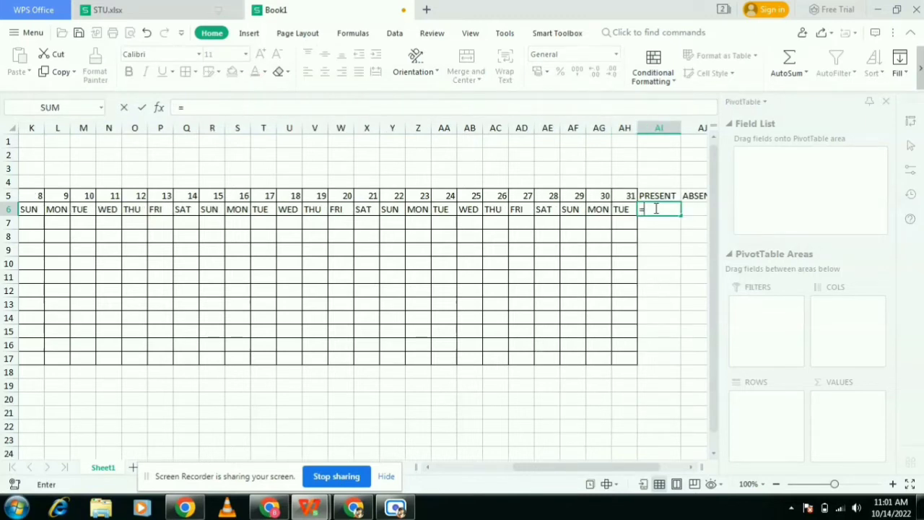
pyautogui.press('BackSpace')
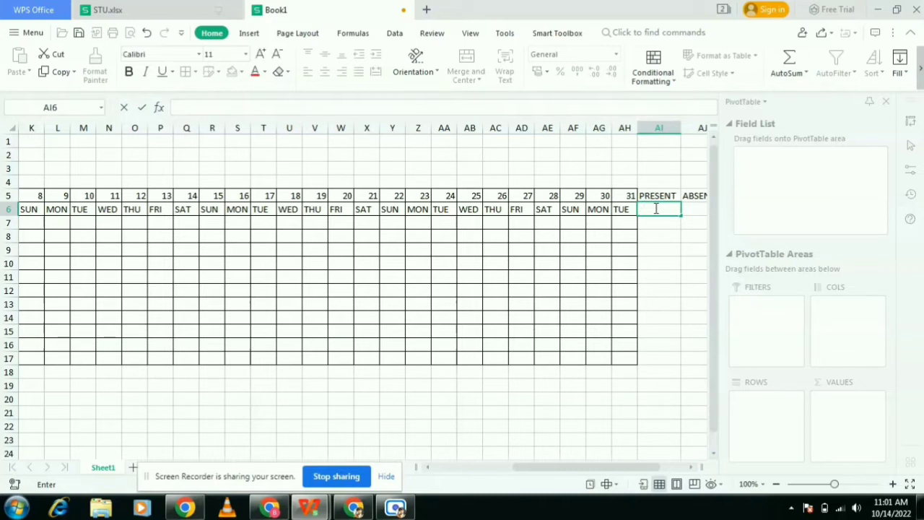
pyautogui.write('=')
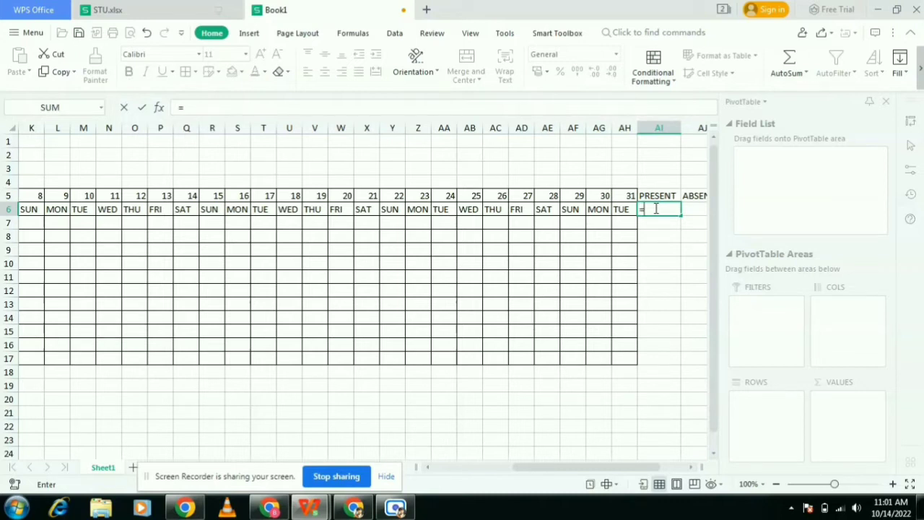
pyautogui.write('COUNTI')
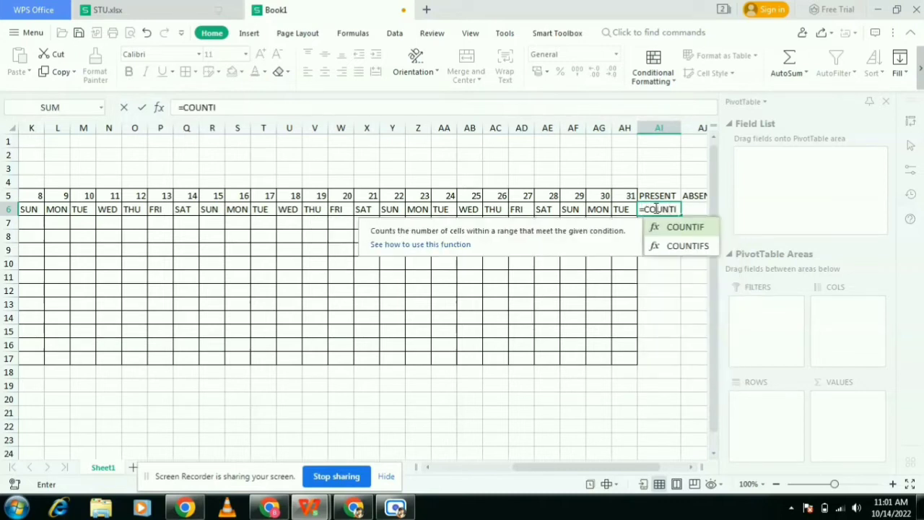
pyautogui.write('F(')
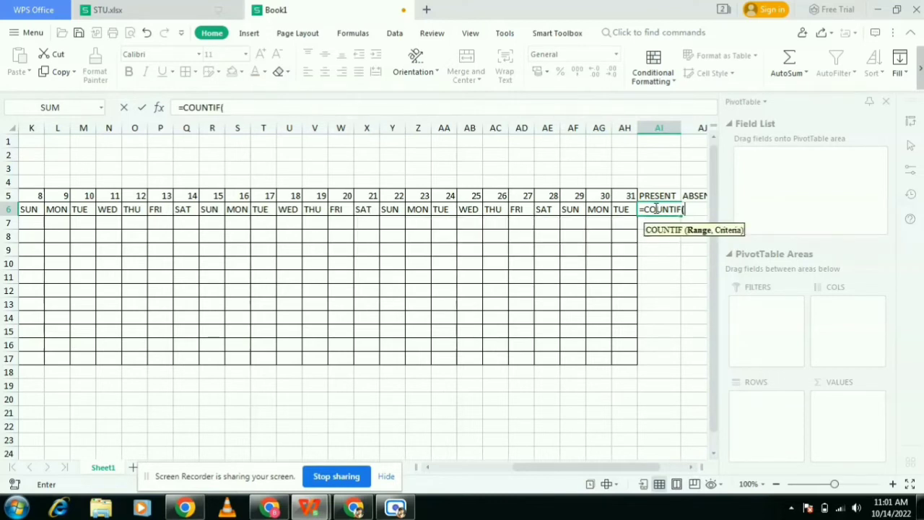
pyautogui.moveTo(605, 471); pyautogui.dragTo(482, 494)
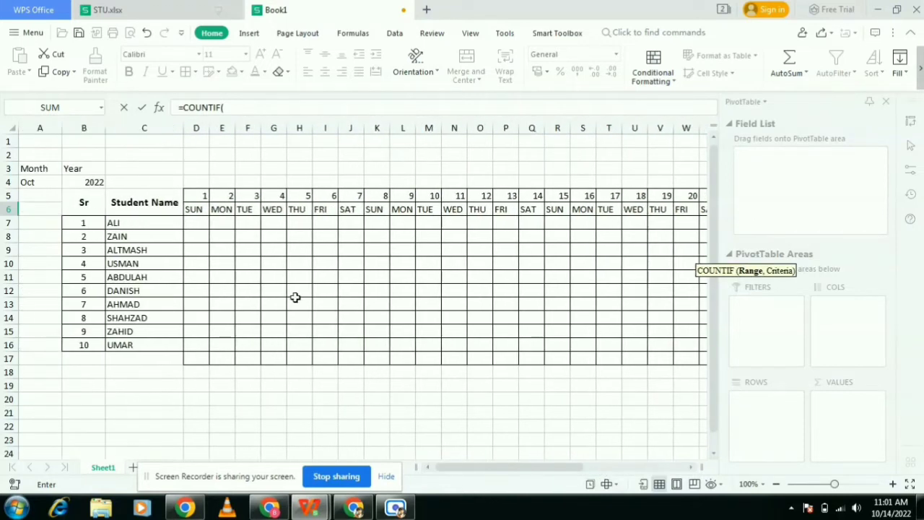
pyautogui.moveTo(202, 223); pyautogui.dragTo(625, 233)
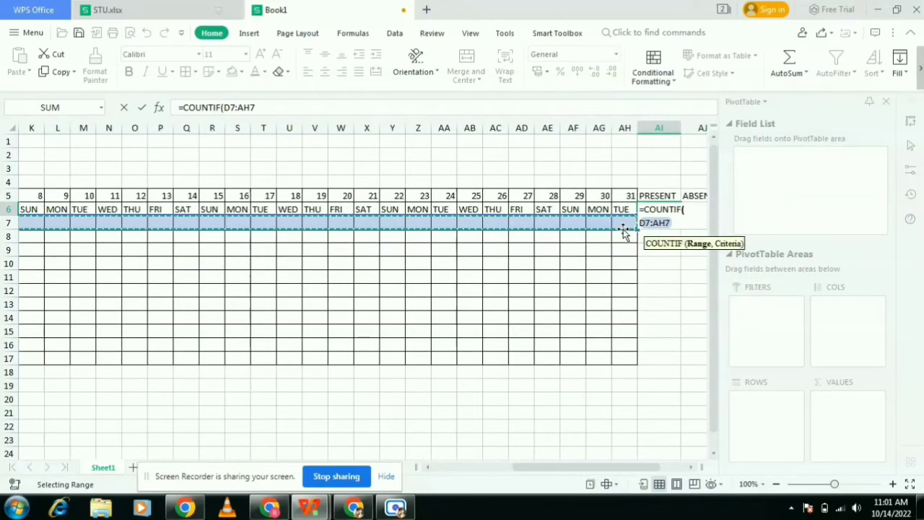
pyautogui.write(',"P')
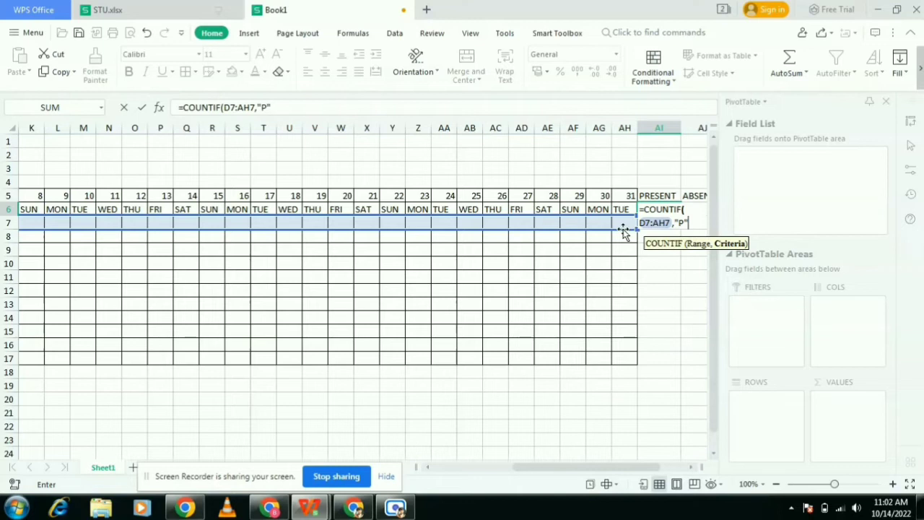
pyautogui.write(')')
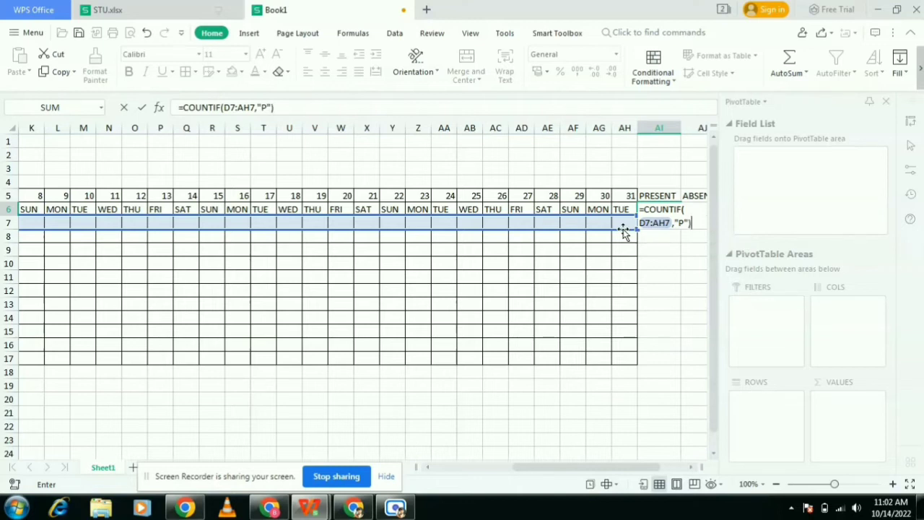
pyautogui.press('Return')
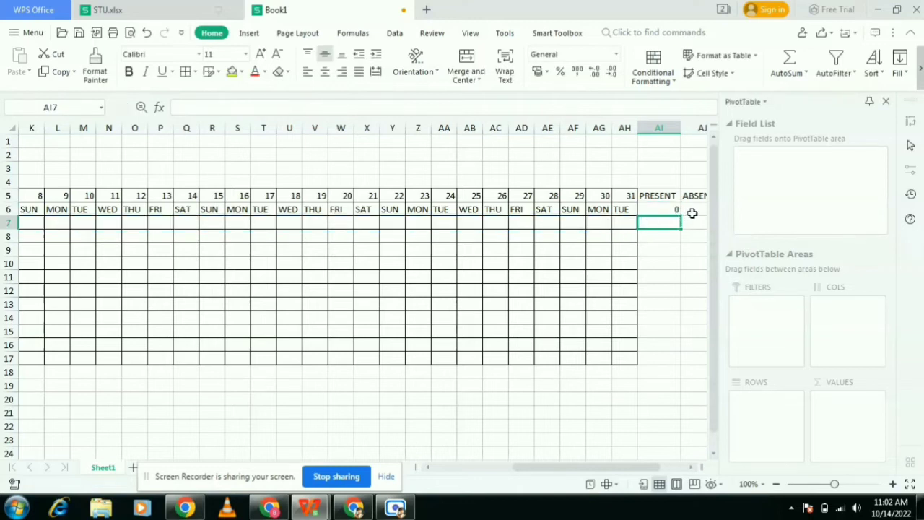
# - Enter the formula =COUNTIF(D7:AH7,A) in cell AJ6 under ABSENT
pyautogui.moveTo(638, 473); pyautogui.dragTo(658, 471)
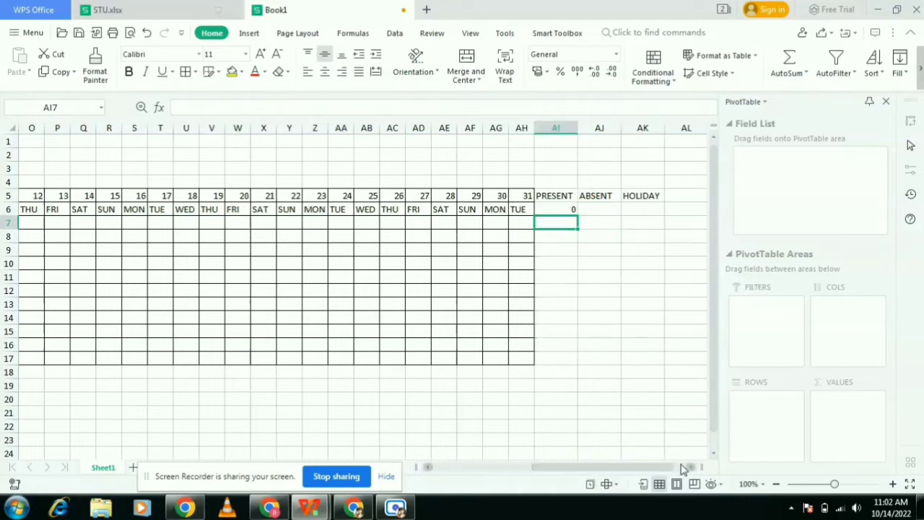
pyautogui.click(599, 208)
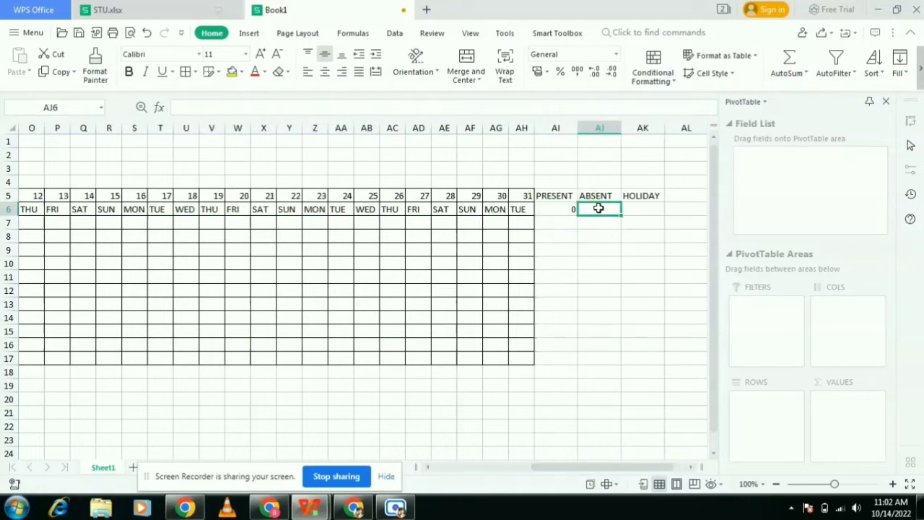
pyautogui.write('=')
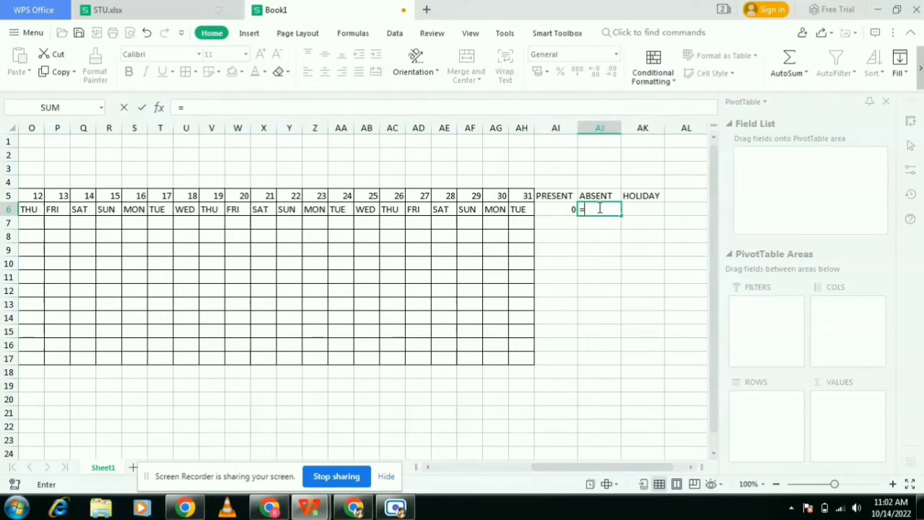
pyautogui.write('C')
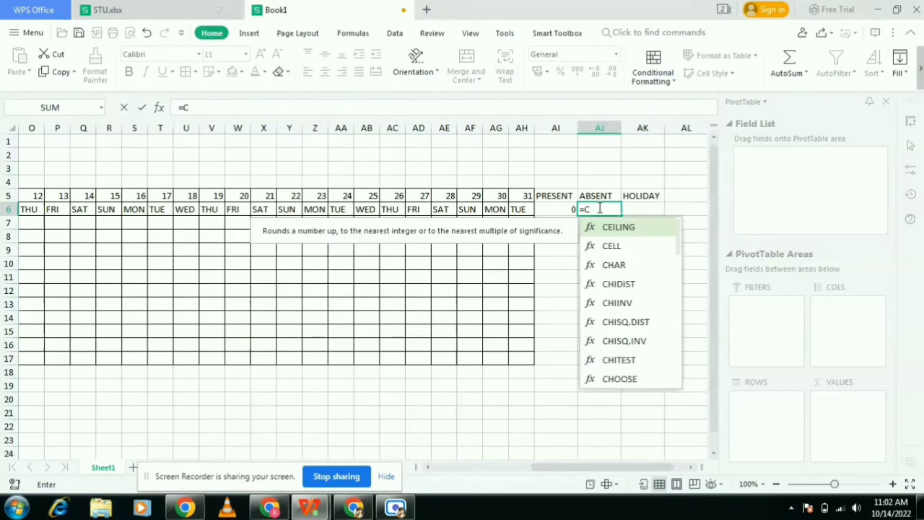
pyautogui.write('OUNTIF')
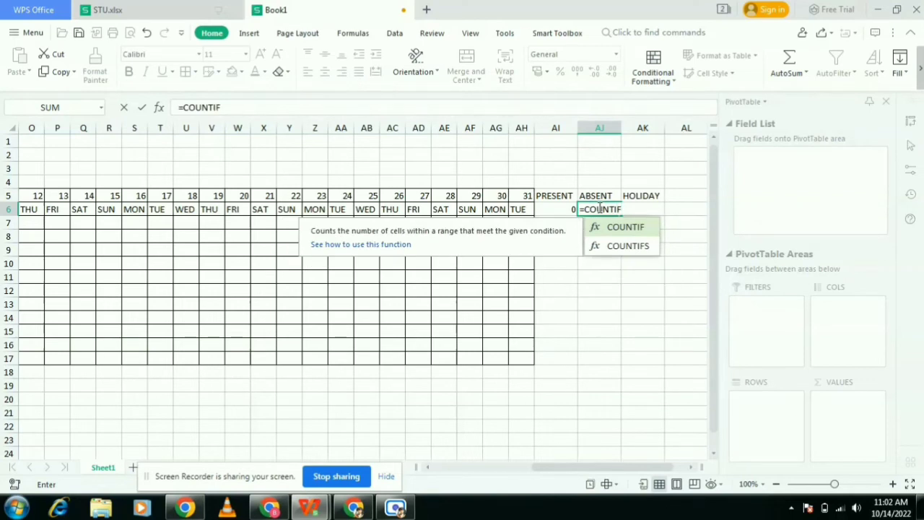
pyautogui.write('(')
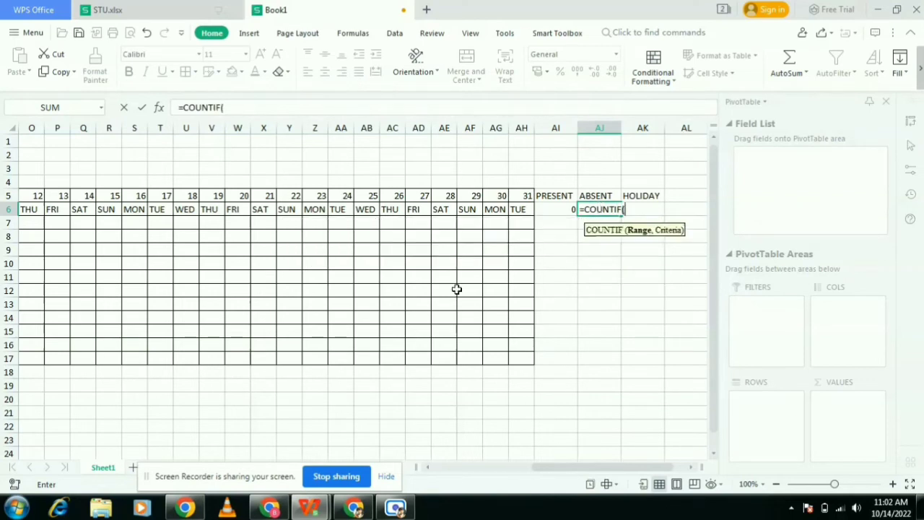
pyautogui.moveTo(552, 470); pyautogui.dragTo(478, 474)
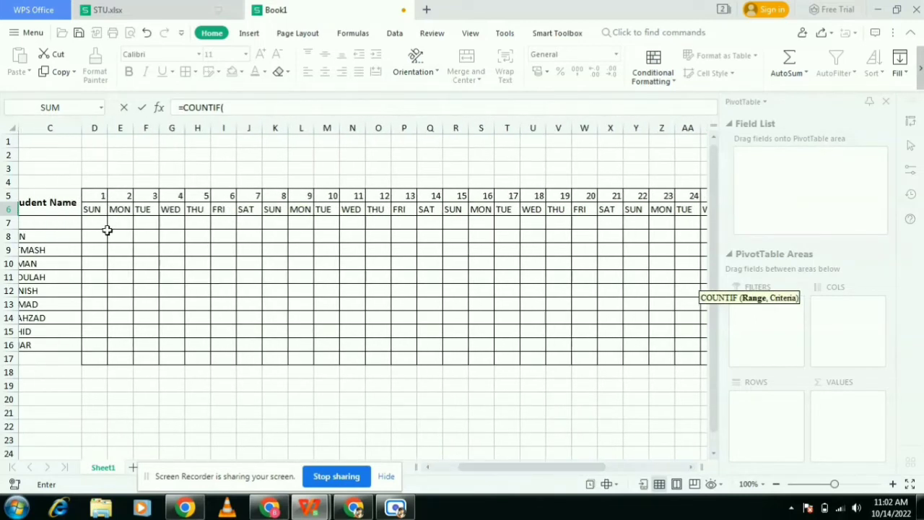
pyautogui.moveTo(102, 222); pyautogui.dragTo(637, 225)
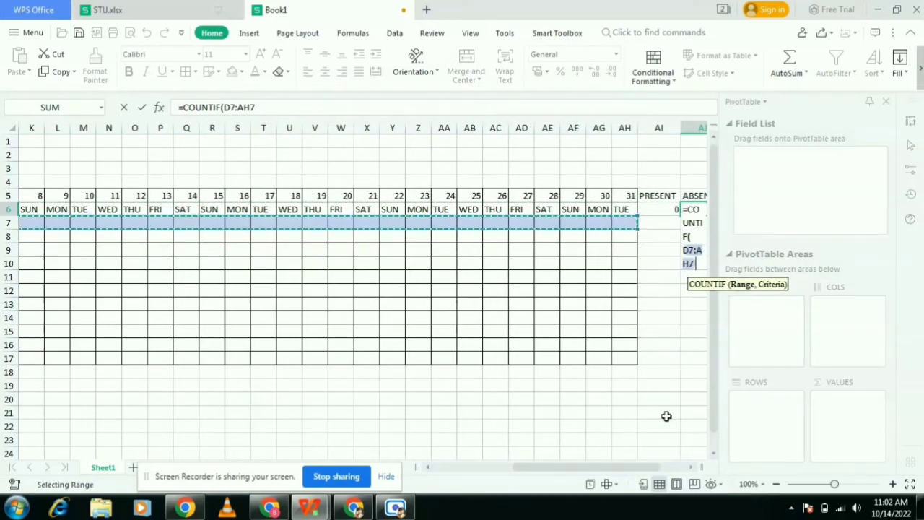
pyautogui.moveTo(652, 472); pyautogui.dragTo(699, 467)
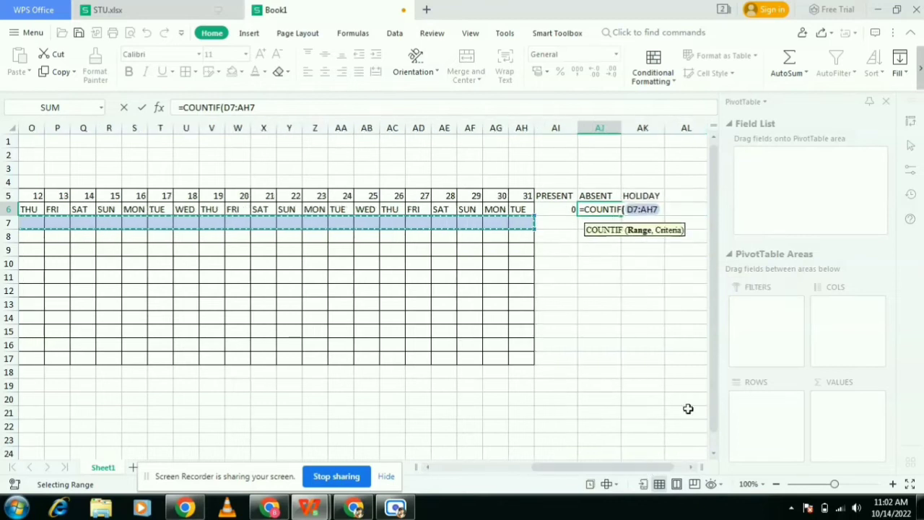
pyautogui.write(',')
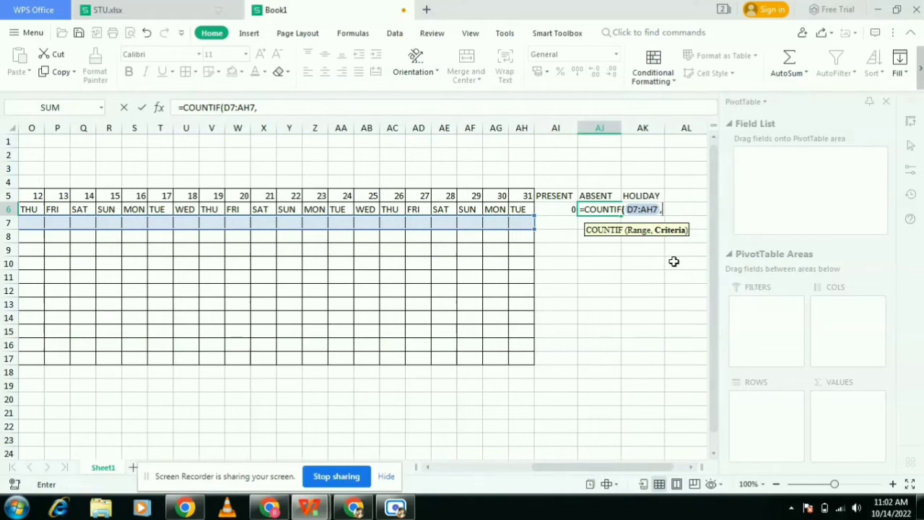
pyautogui.write('A')
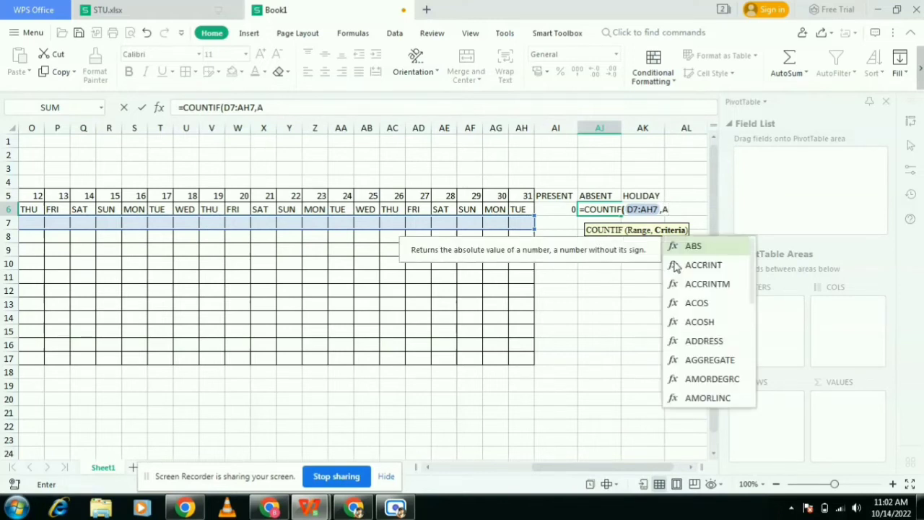
pyautogui.write(')')
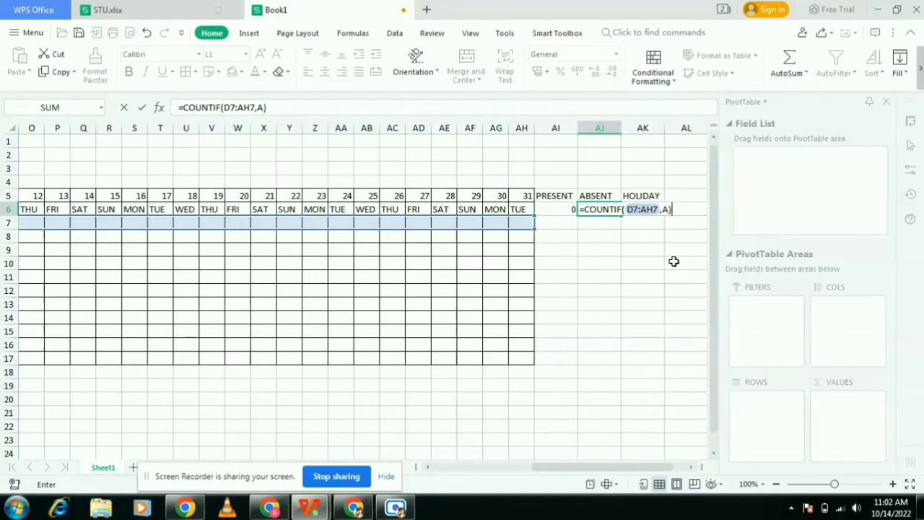
pyautogui.press('Return')
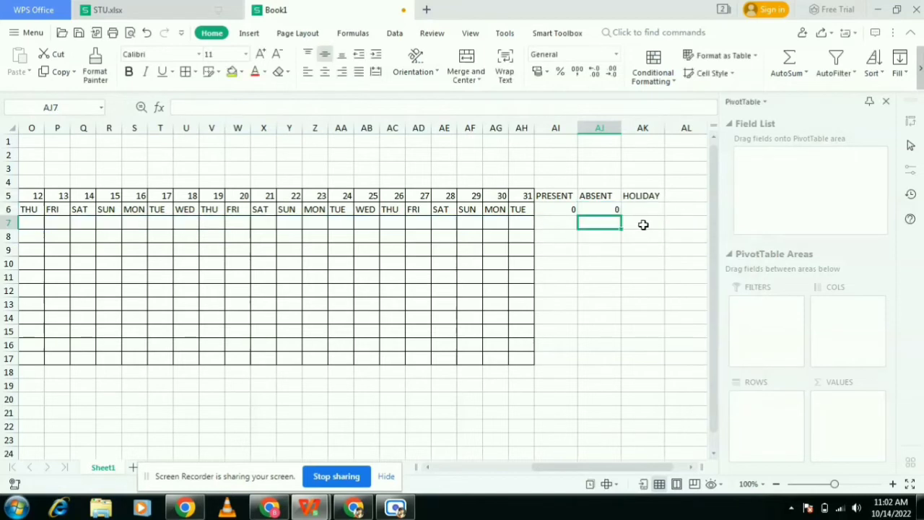
# - Enter the formula =COUNTIF(D7:AH7,"H") in cell AK6 under HOLIDAY
pyautogui.click(640, 212)
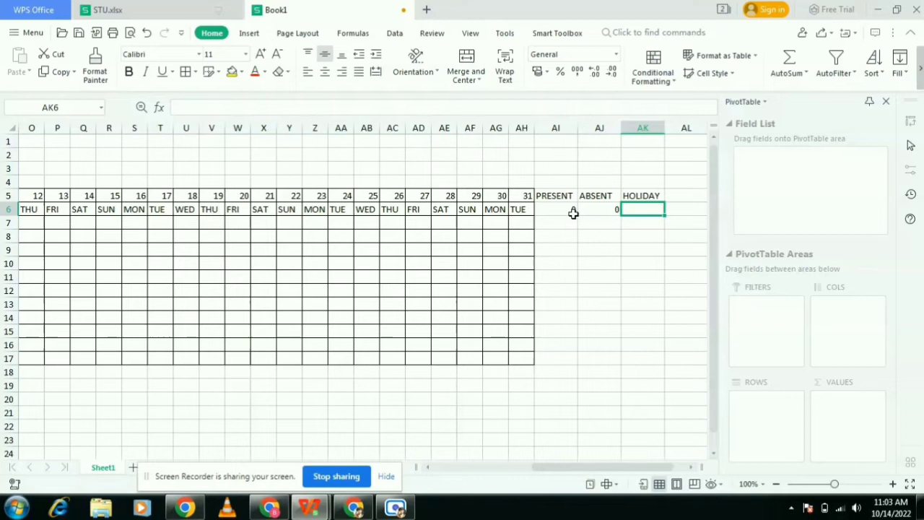
pyautogui.write('=C')
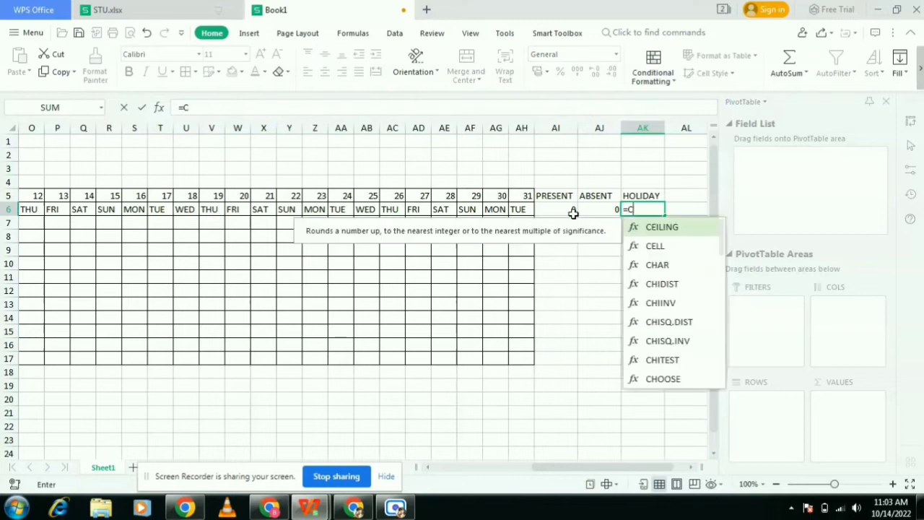
pyautogui.write('OUNT')
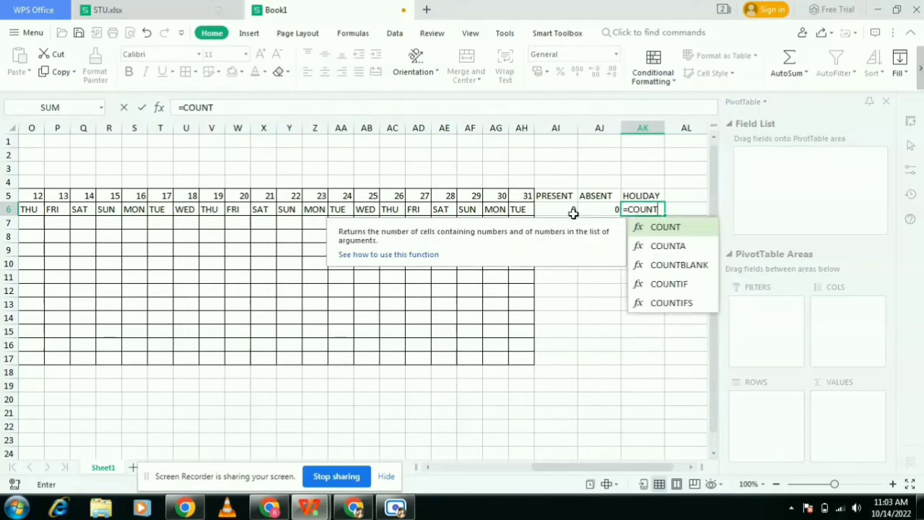
pyautogui.write('IF(')
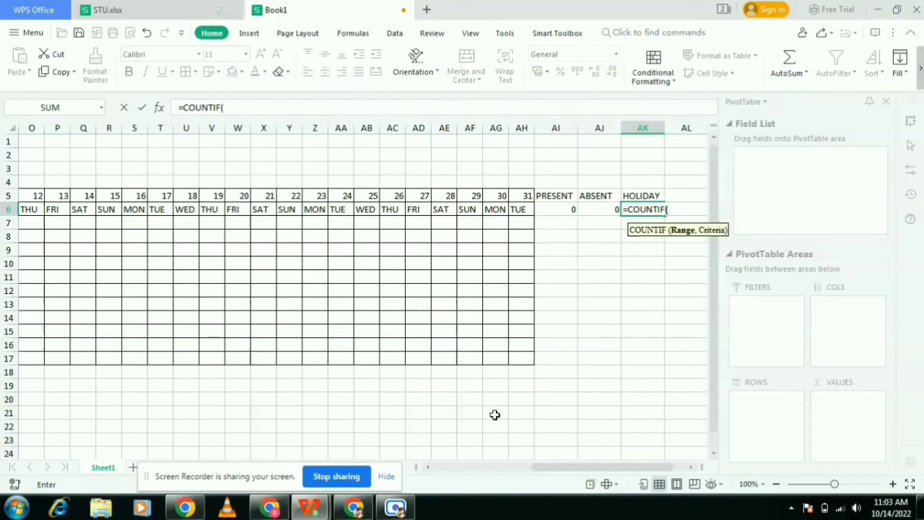
pyautogui.moveTo(547, 473); pyautogui.dragTo(442, 488)
pyautogui.moveTo(200, 221); pyautogui.dragTo(634, 225)
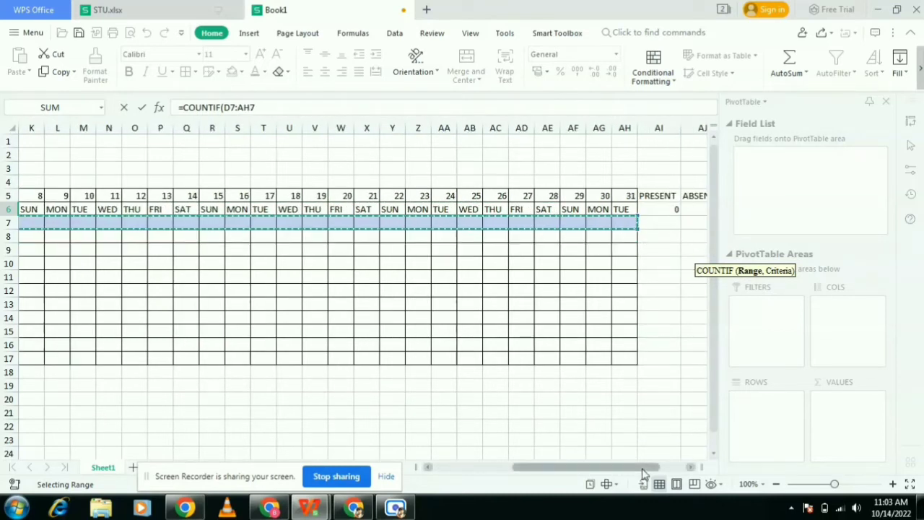
pyautogui.moveTo(654, 475); pyautogui.dragTo(682, 474)
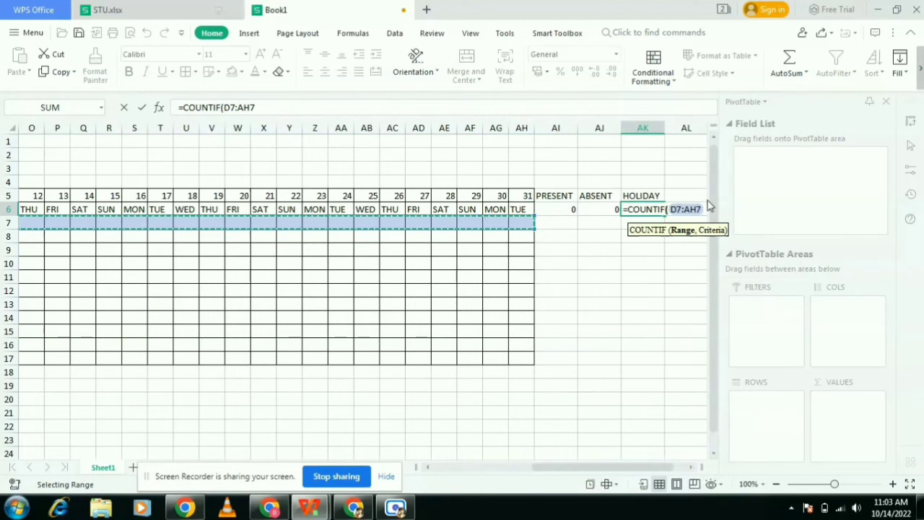
pyautogui.write(',')
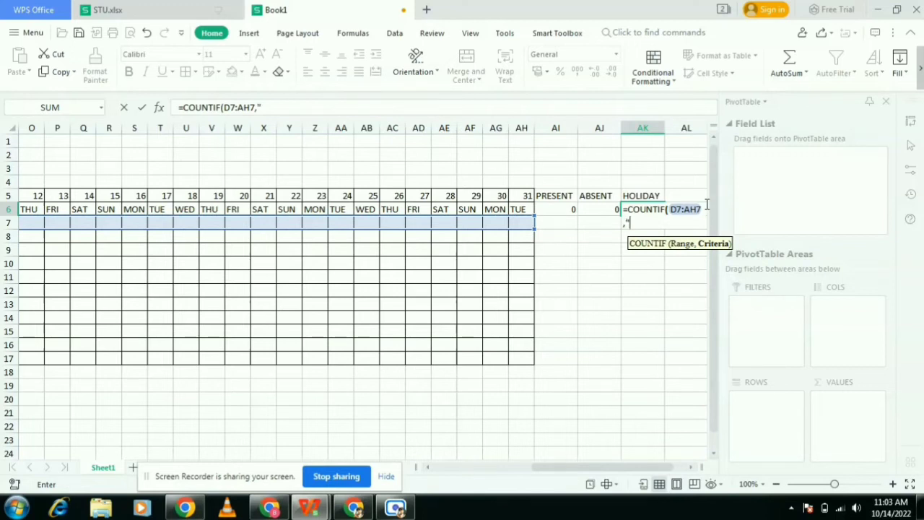
pyautogui.write('"H")')
pyautogui.press('Return')
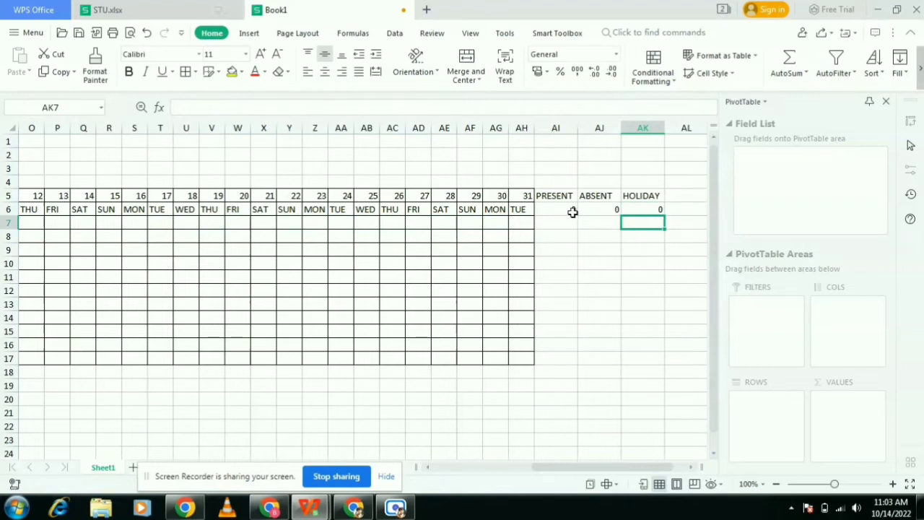
# - Fill the PRESENT formula in AI6 down through row 17
pyautogui.click(571, 211)
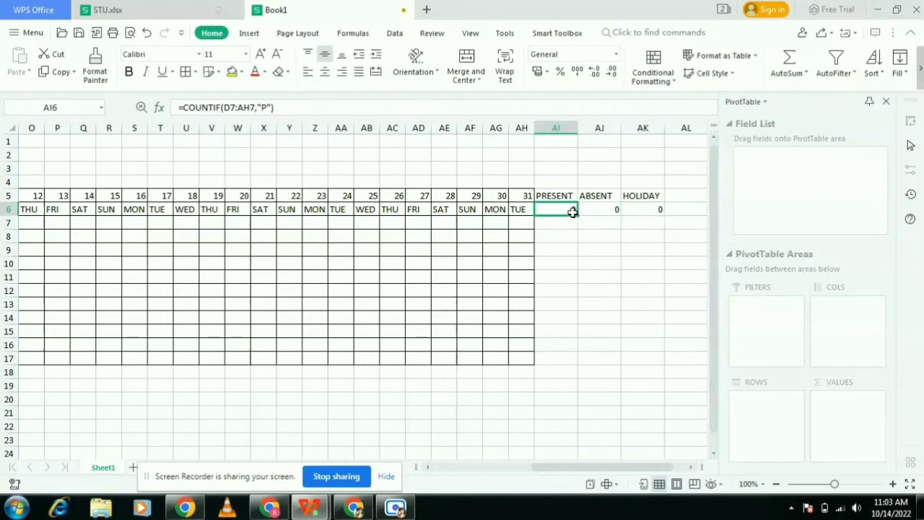
pyautogui.moveTo(577, 214); pyautogui.dragTo(570, 355)
# - Fill the ABSENT formula in AJ6 down through row 17
pyautogui.doubleClick(617, 210)
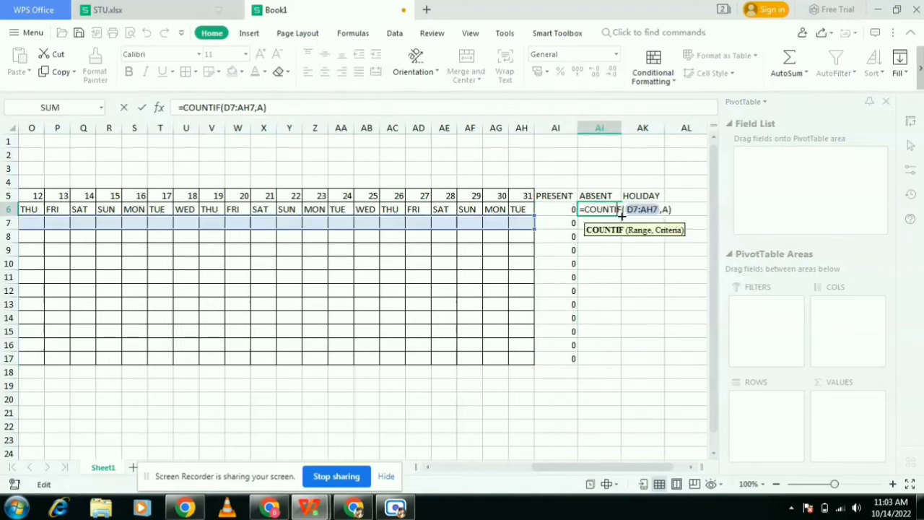
pyautogui.click(623, 268)
pyautogui.click(615, 212)
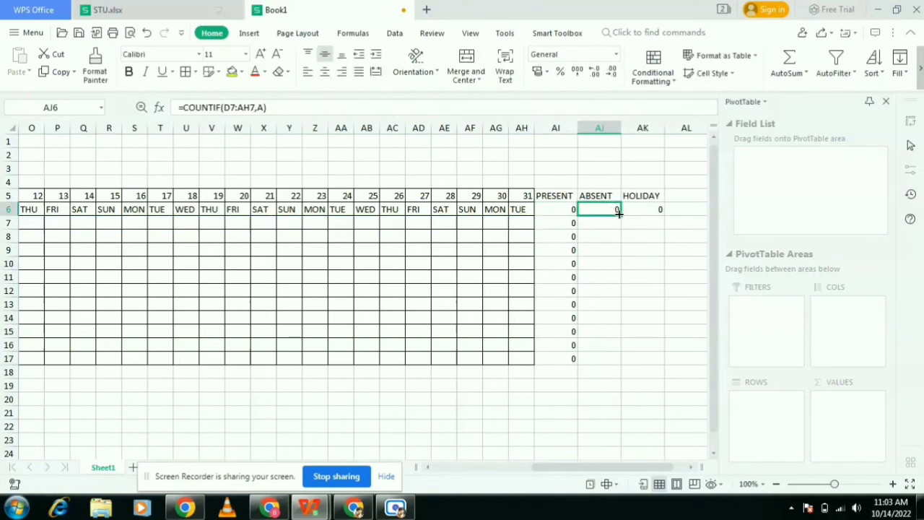
pyautogui.moveTo(619, 213); pyautogui.dragTo(602, 359)
# - Fill the HOLIDAY formula in AK6 down through row 17
pyautogui.click(655, 209)
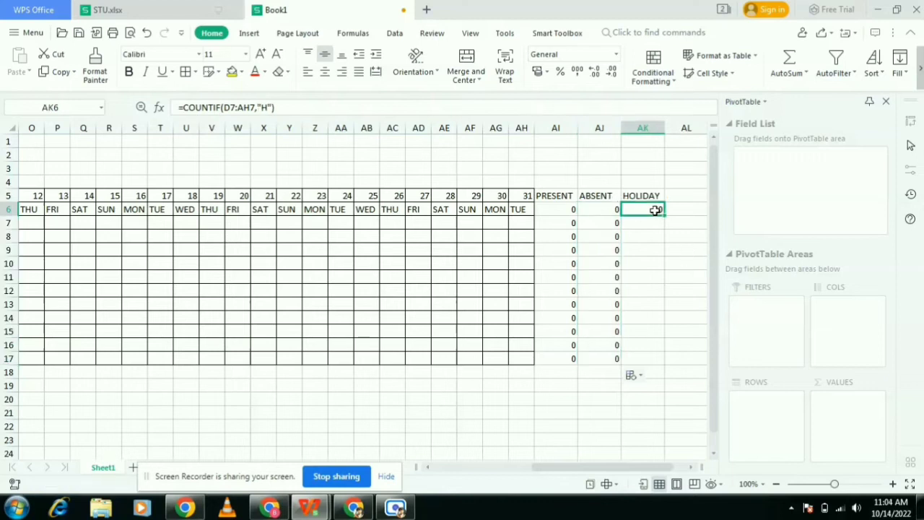
pyautogui.moveTo(664, 215); pyautogui.dragTo(661, 358)
# - Enter test marks P in cell AB7 and A in cell AD7
pyautogui.click(479, 454)
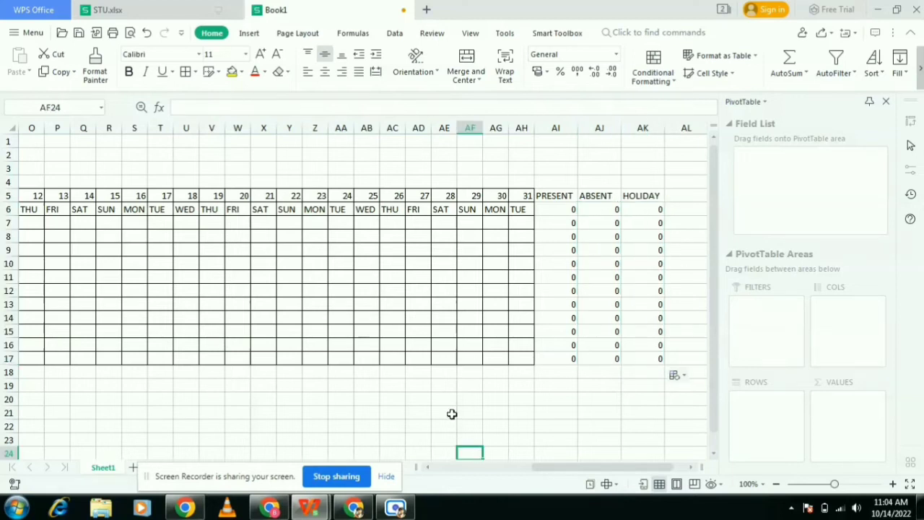
pyautogui.click(367, 225)
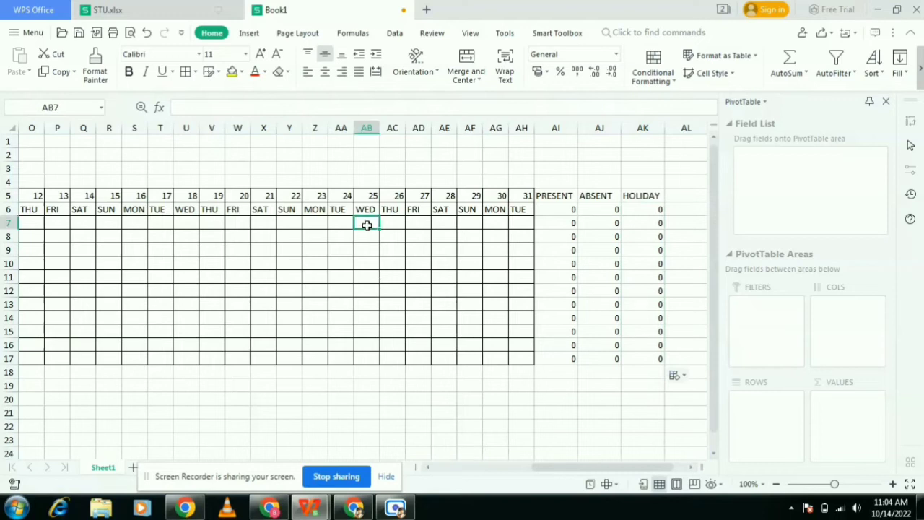
pyautogui.write('P')
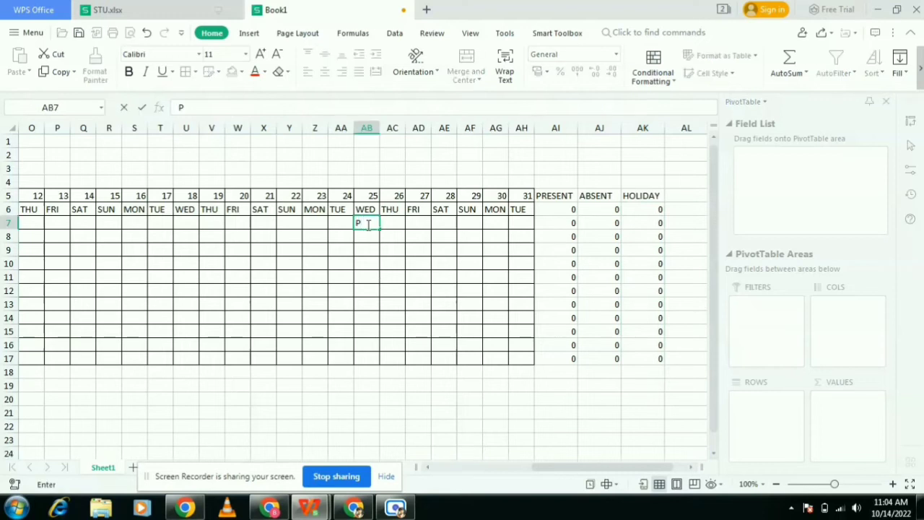
pyautogui.click(405, 274)
pyautogui.click(416, 229)
pyautogui.write('A')
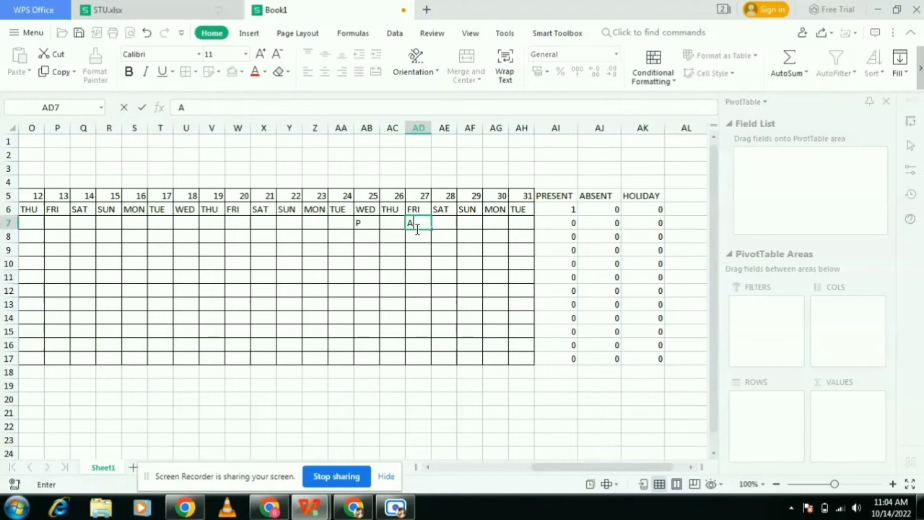
pyautogui.click(460, 289)
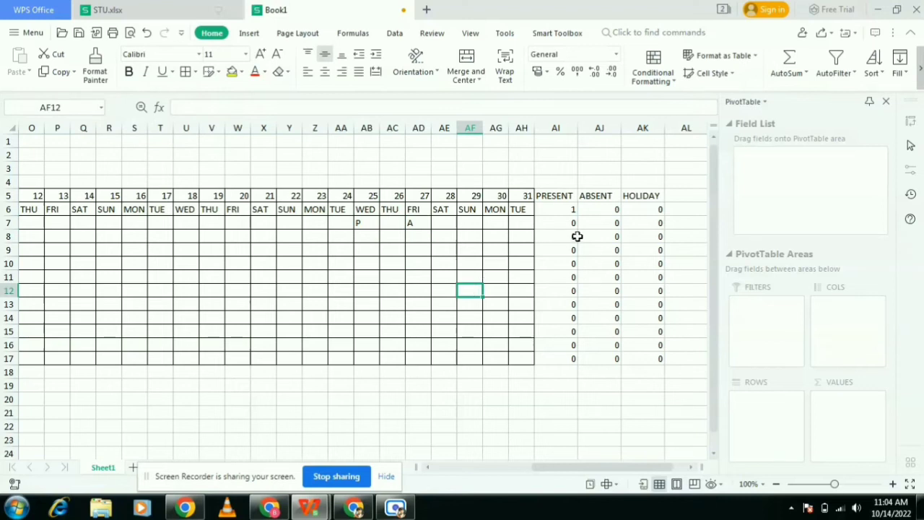
# - Correct the ABSENT formula in AJ6 to =COUNTIF(D7:AH7,"A")
pyautogui.doubleClick(599, 209)
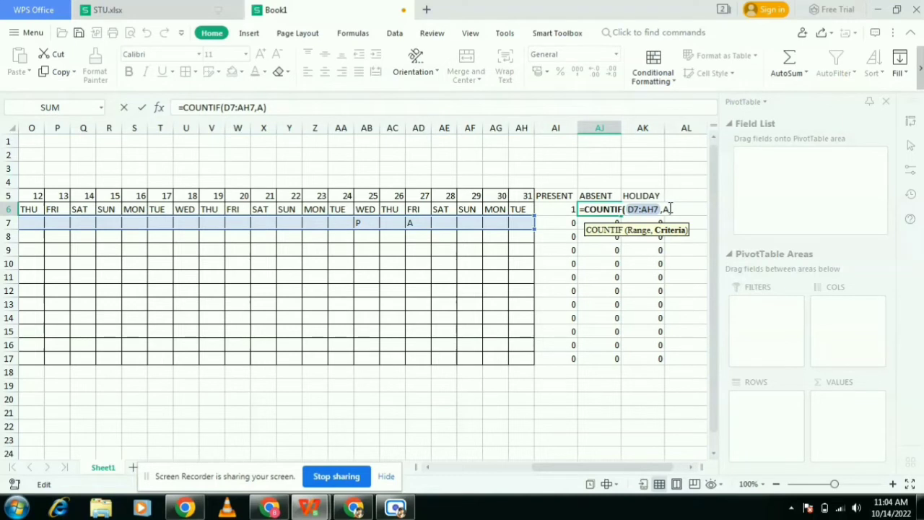
pyautogui.write('"A')
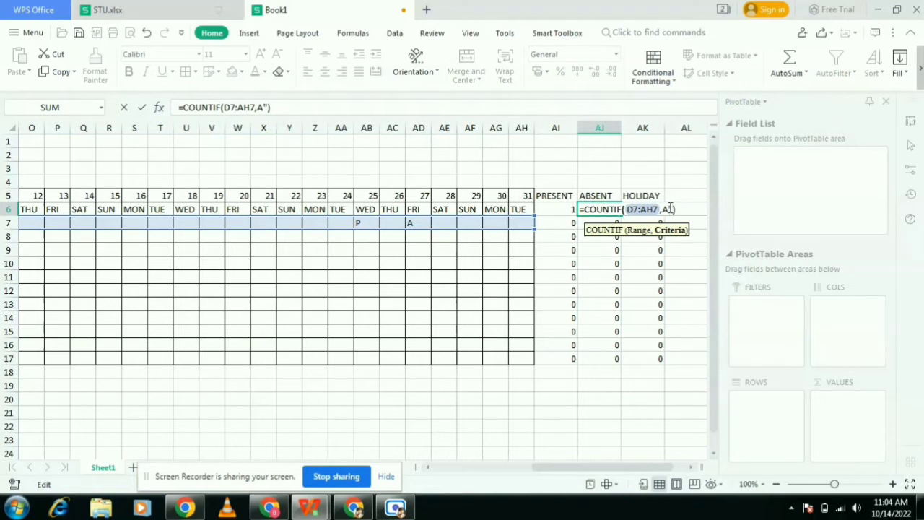
pyautogui.write('"')
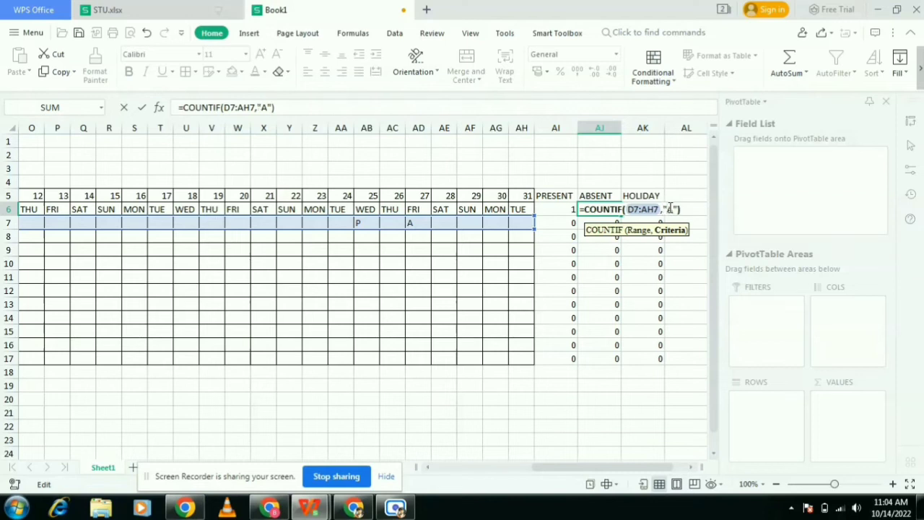
pyautogui.press('Return')
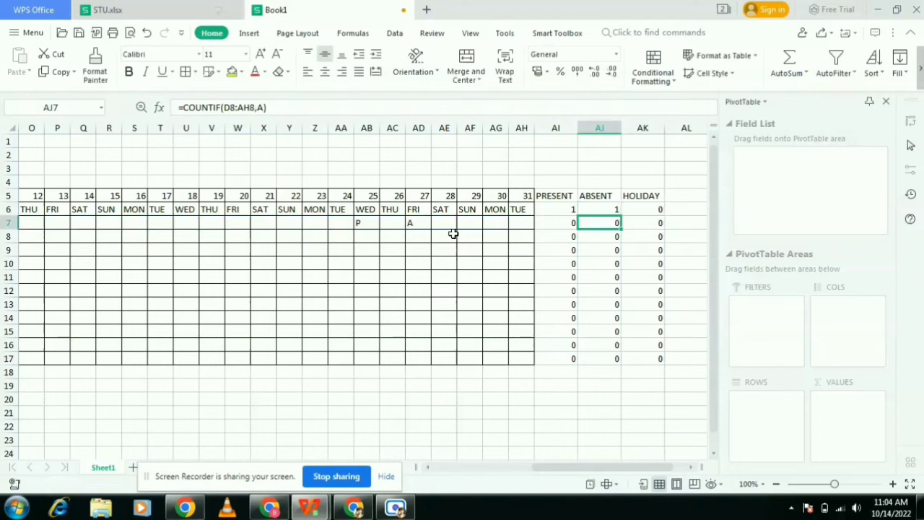
# - Re-enter A in cell AD7
pyautogui.click(421, 225)
pyautogui.press('BackSpace')
pyautogui.write('A')
pyautogui.click(416, 309)
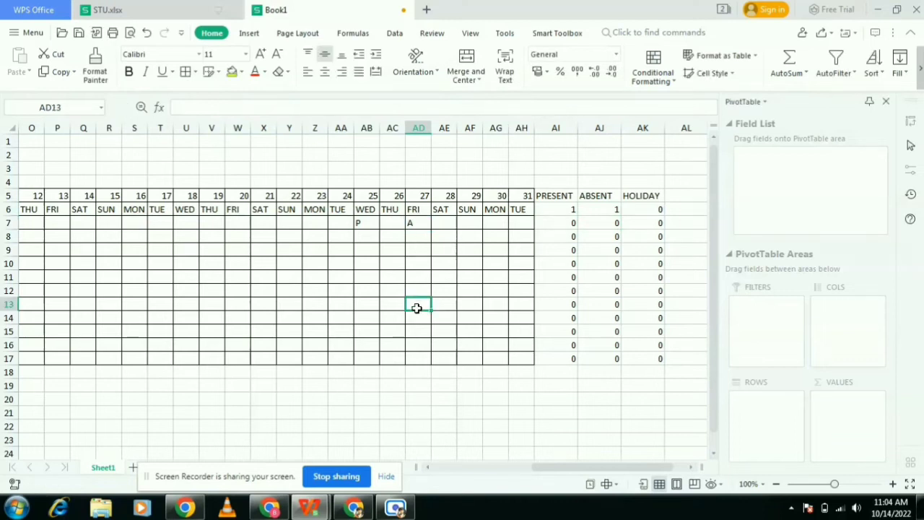
# - Shade the first Sunday column D7:D16 with a light blue fill
pyautogui.hscroll(-5, 291, 316)
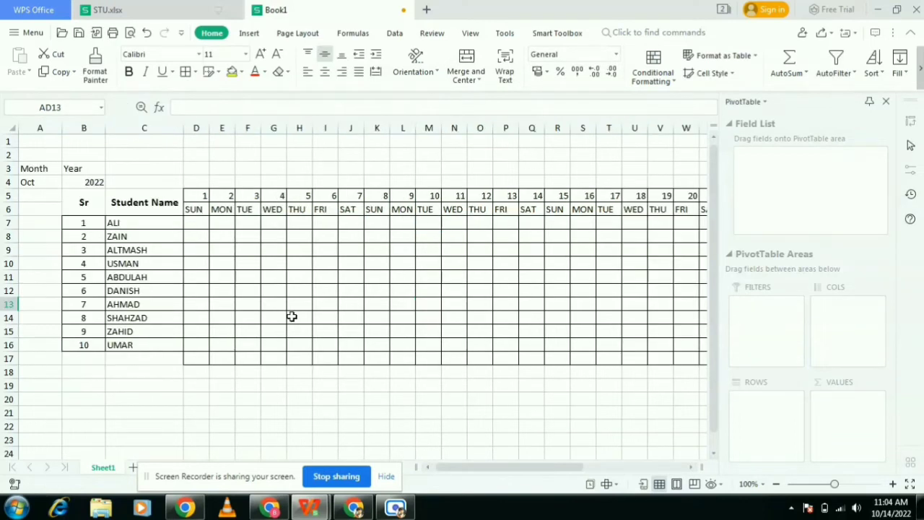
pyautogui.click(200, 208)
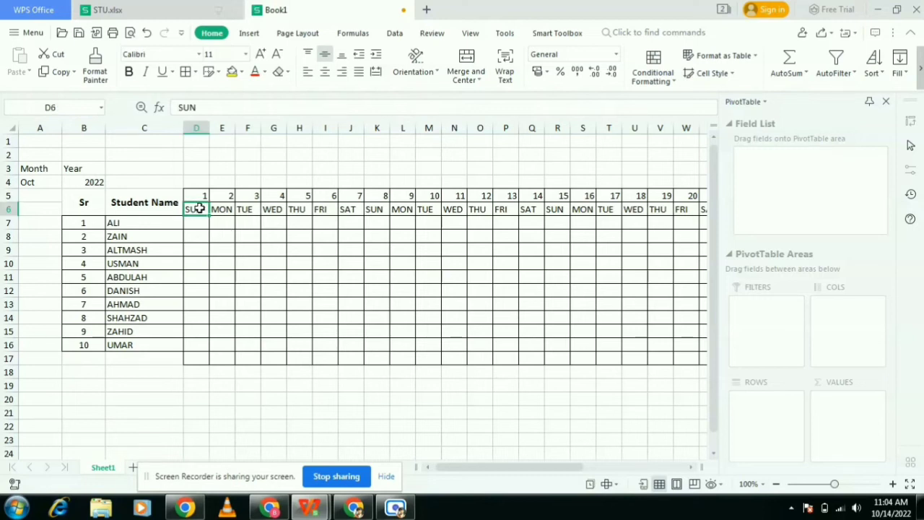
pyautogui.moveTo(206, 221); pyautogui.dragTo(202, 347)
pyautogui.click(241, 71)
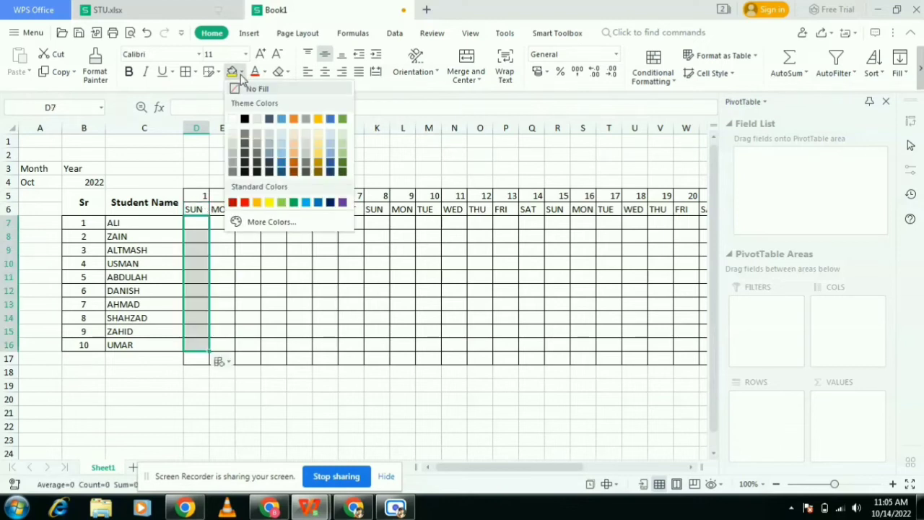
pyautogui.click(281, 153)
# - Apply the same blue fill to the Sunday columns K7:K16 and R7:R16
pyautogui.moveTo(379, 221); pyautogui.dragTo(383, 345)
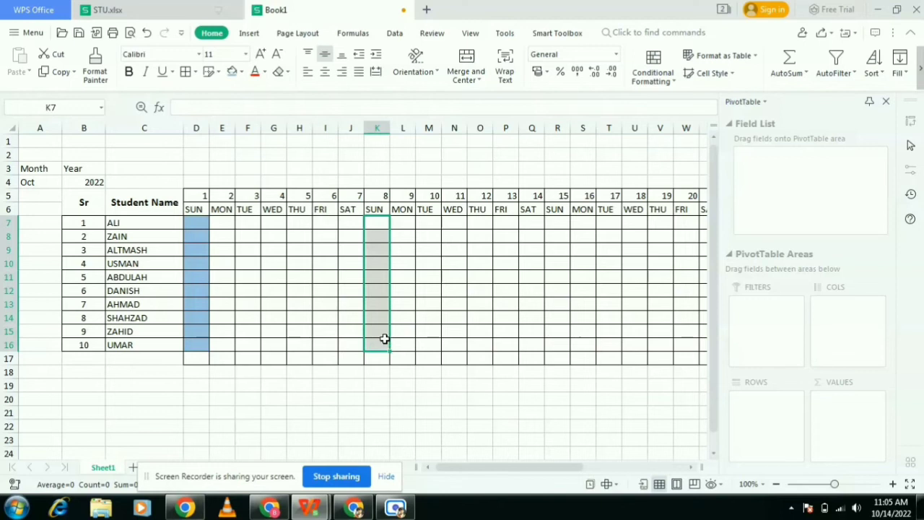
pyautogui.click(232, 72)
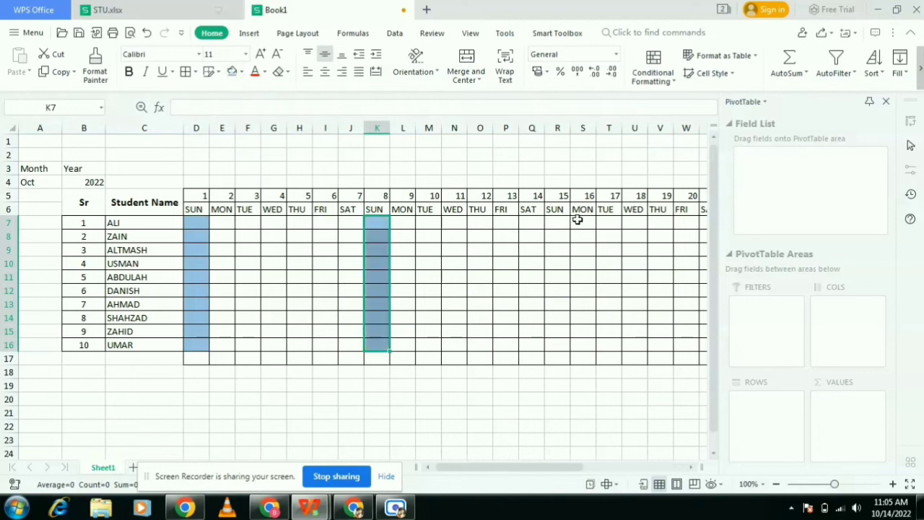
pyautogui.moveTo(560, 221); pyautogui.dragTo(564, 347)
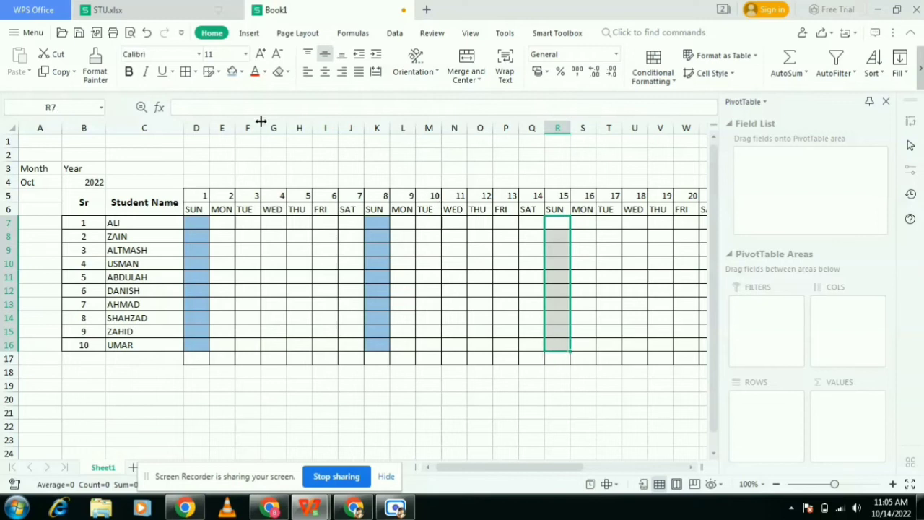
pyautogui.click(232, 77)
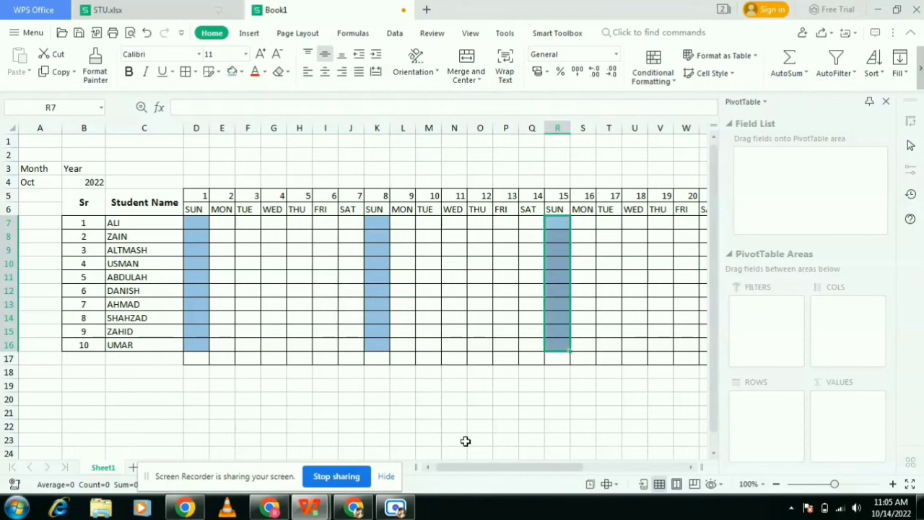
# - Apply the same blue fill to the remaining Sunday columns Y7:Y16 and AF7:AF16
pyautogui.moveTo(481, 470); pyautogui.dragTo(545, 475)
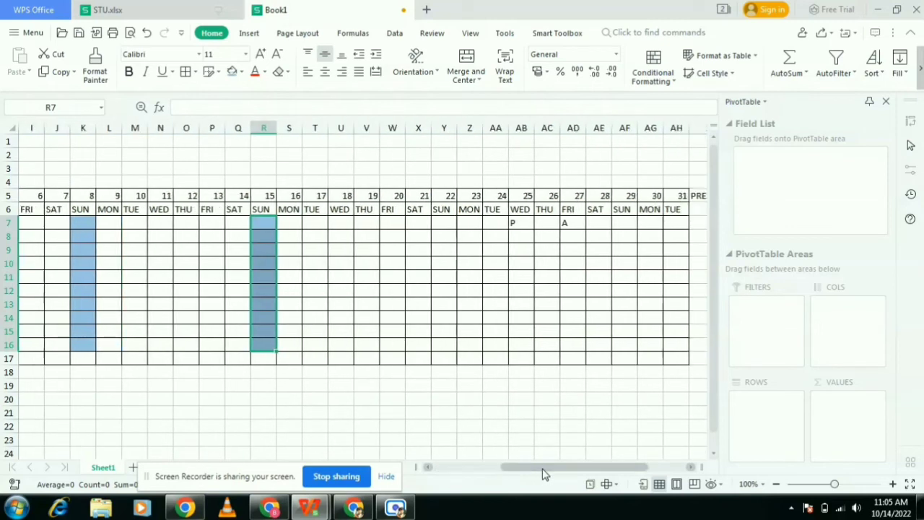
pyautogui.moveTo(444, 221); pyautogui.dragTo(443, 351)
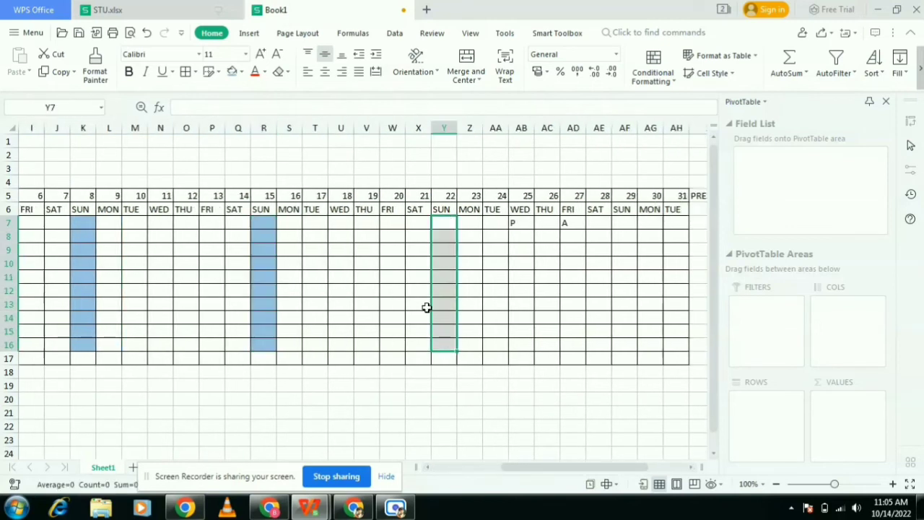
pyautogui.click(233, 75)
pyautogui.moveTo(627, 223); pyautogui.dragTo(625, 346)
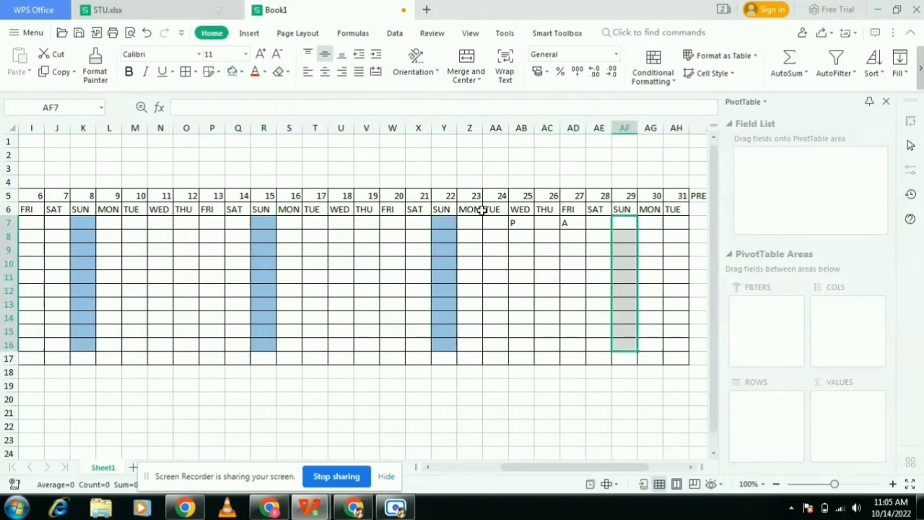
pyautogui.click(233, 71)
# - Check the PRESENT and ABSENT formulas in row 6
pyautogui.keyDown('ctrl'); pyautogui.scroll(-1, 586, 491); pyautogui.keyUp('ctrl')
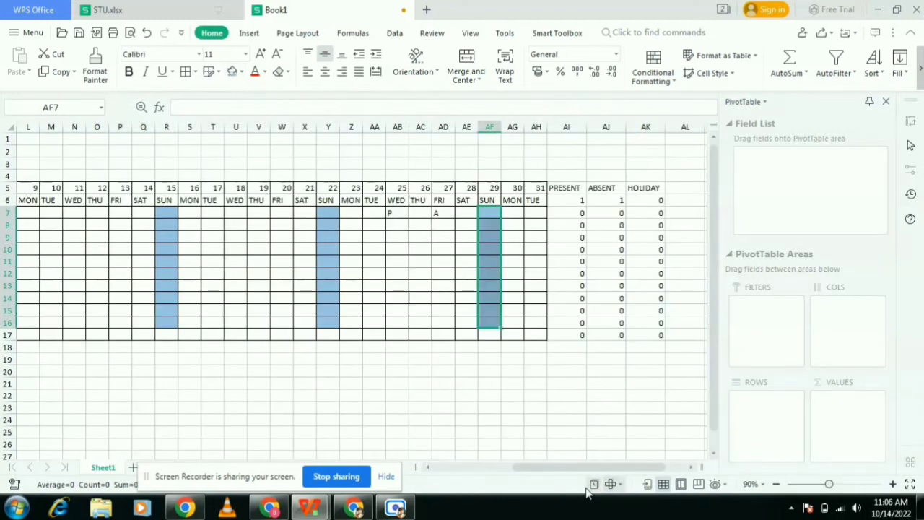
pyautogui.click(582, 200)
pyautogui.click(604, 202)
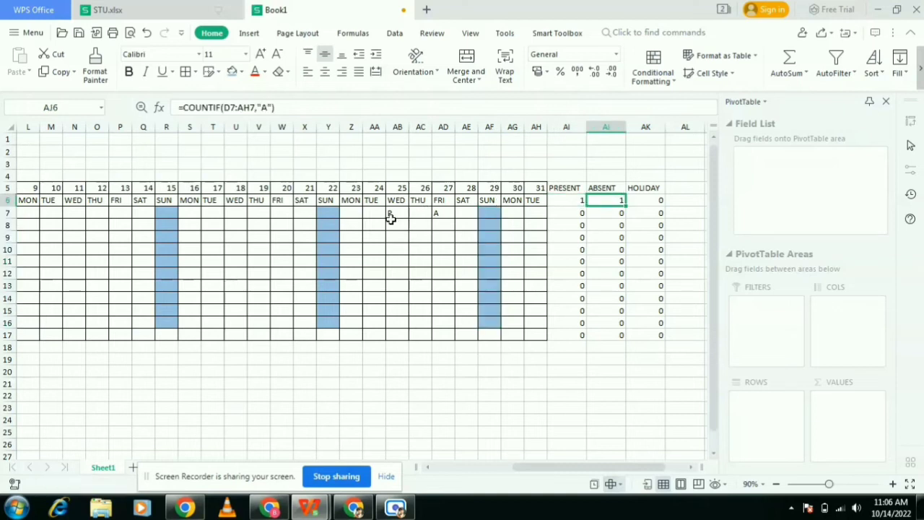
pyautogui.click(259, 213)
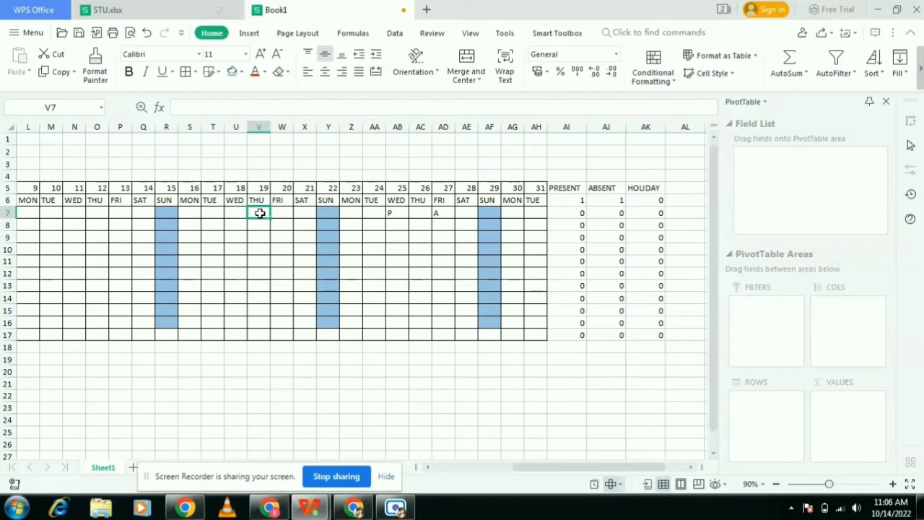
# - Enter test marks P in V7 and A in W7 for the first student to test the totals
pyautogui.write('P')
pyautogui.click(290, 213)
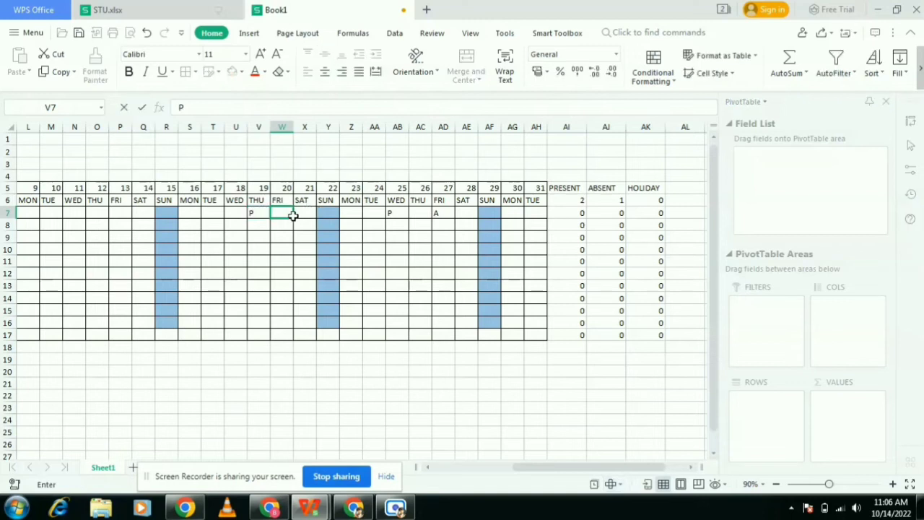
pyautogui.click(584, 201)
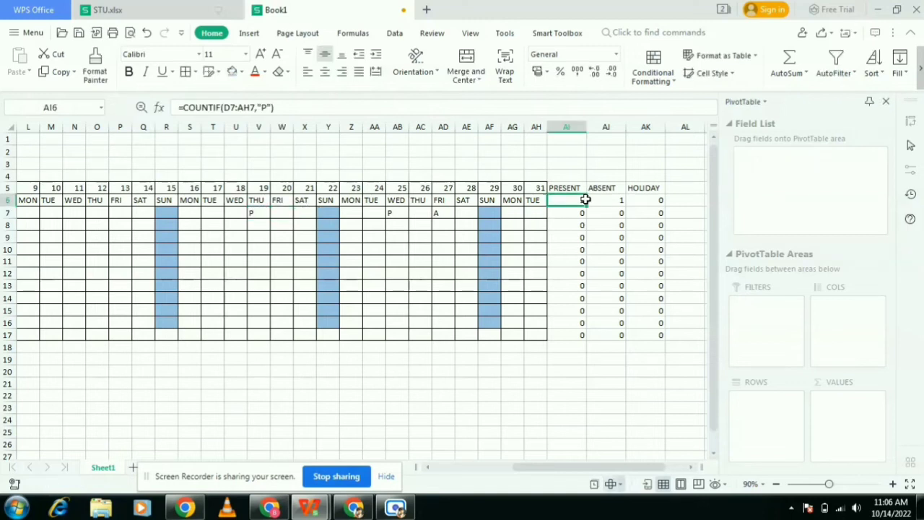
pyautogui.click(289, 216)
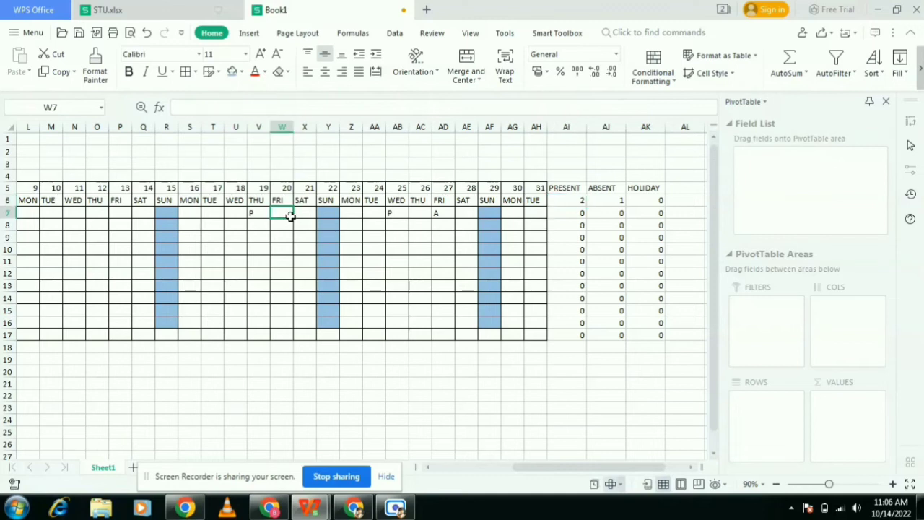
pyautogui.write('A')
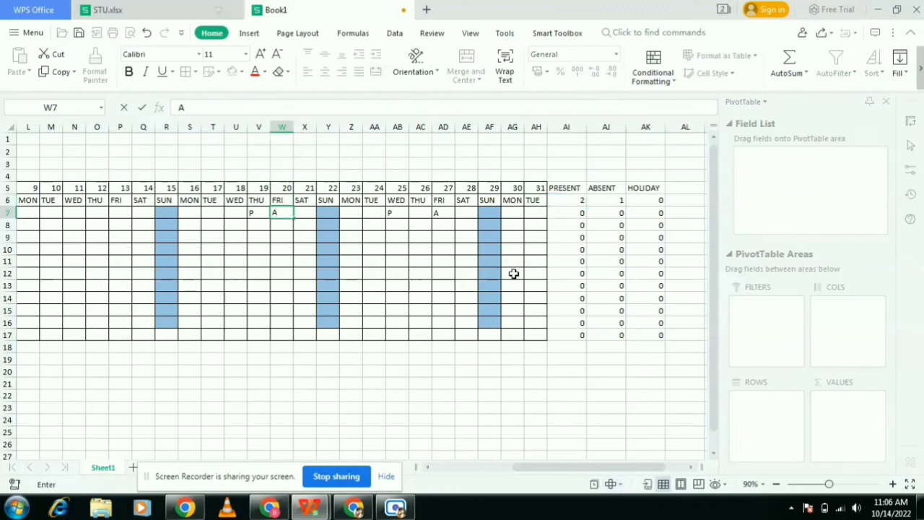
pyautogui.click(559, 309)
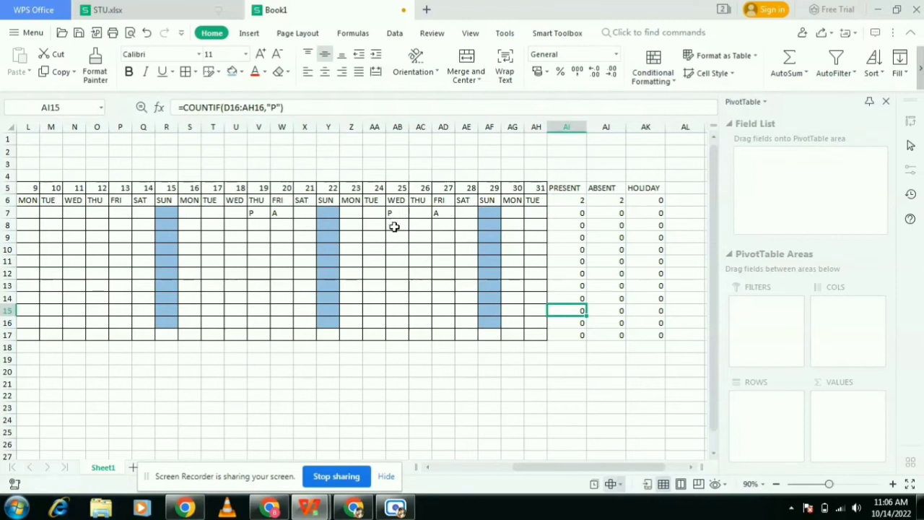
# - Start entering attendance marks in the first student's row beginning at E7
pyautogui.moveTo(534, 465); pyautogui.dragTo(489, 472)
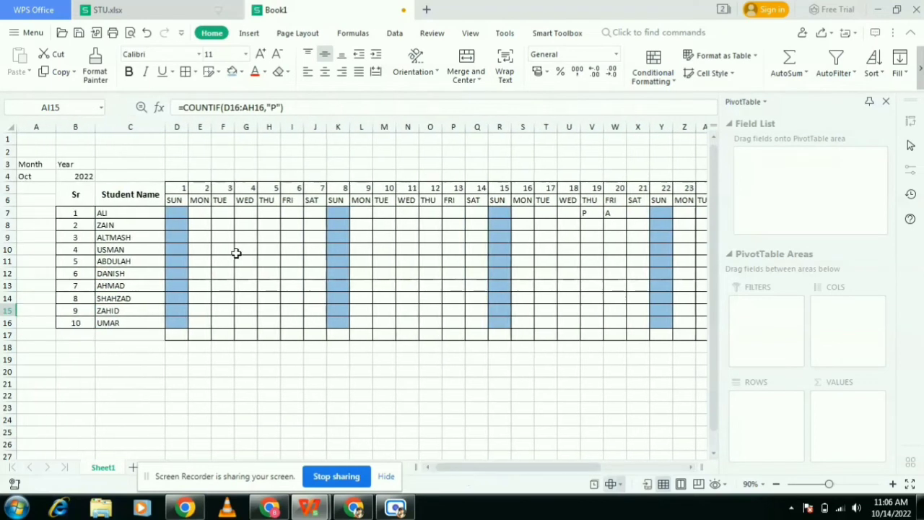
pyautogui.click(205, 219)
pyautogui.doubleClick(203, 212)
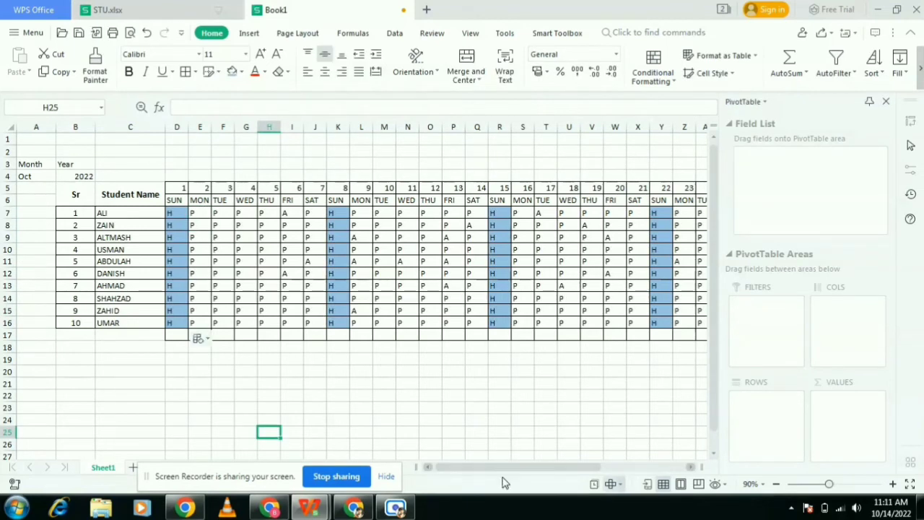
pyautogui.rightClick(506, 467)
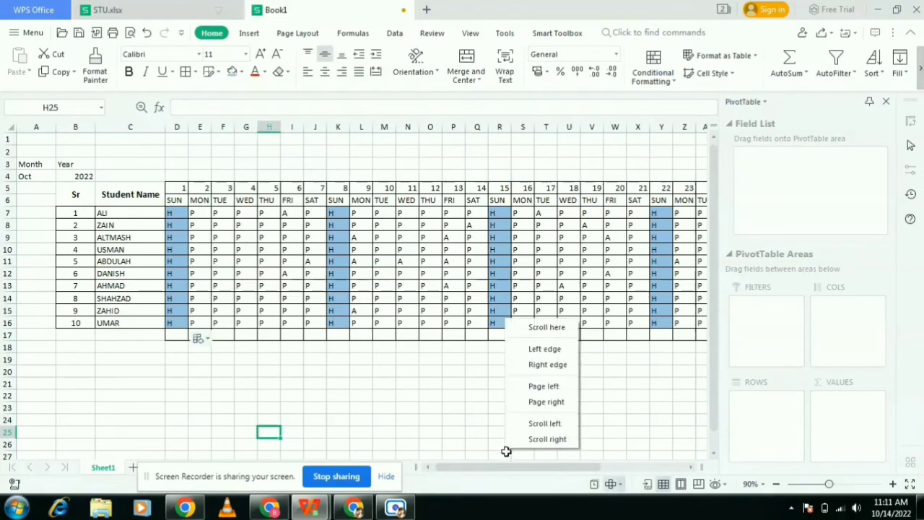
pyautogui.click(524, 477)
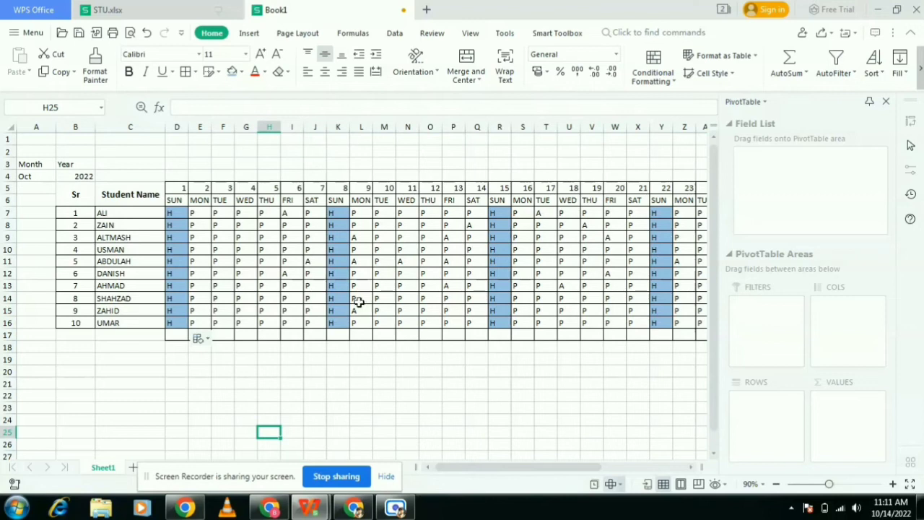
pyautogui.click(299, 264)
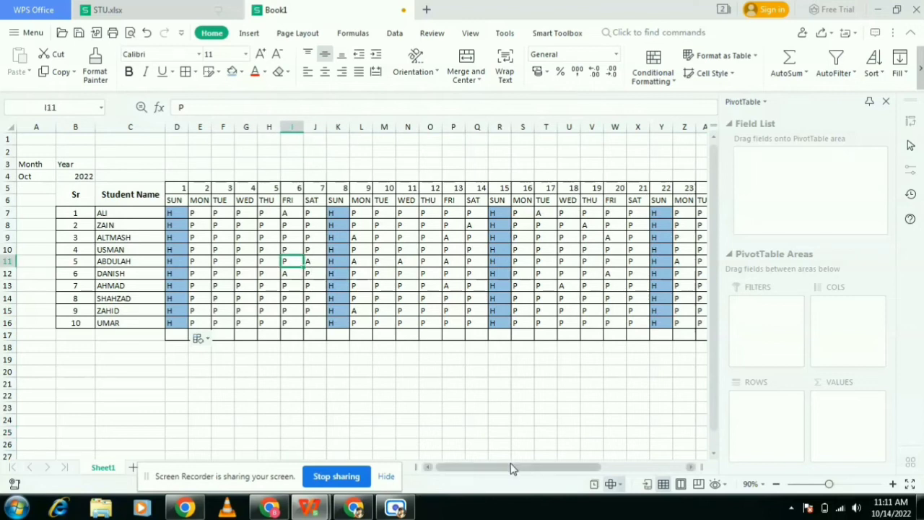
pyautogui.moveTo(512, 466); pyautogui.dragTo(599, 469)
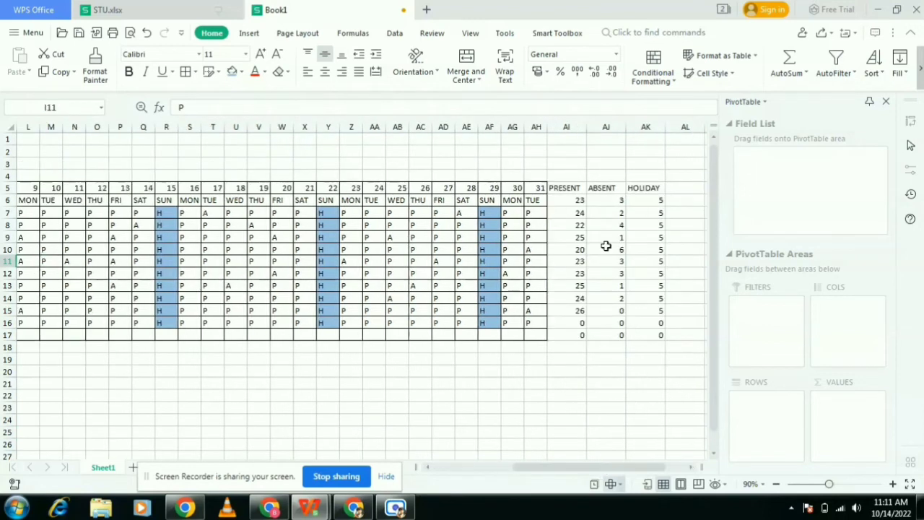
# - Inspect the COUNTIF formulas in the PRESENT, ABSENT and HOLIDAY total columns
pyautogui.doubleClick(571, 201)
pyautogui.click(605, 262)
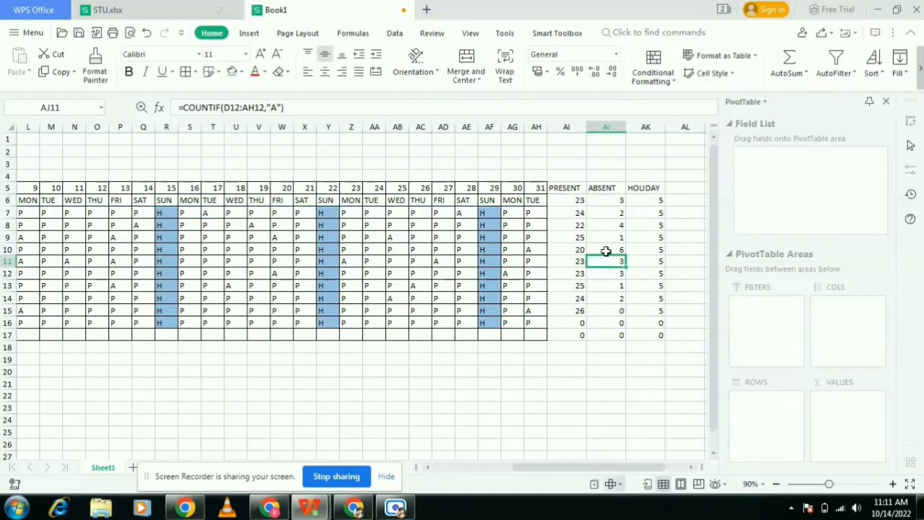
pyautogui.click(607, 204)
pyautogui.click(644, 203)
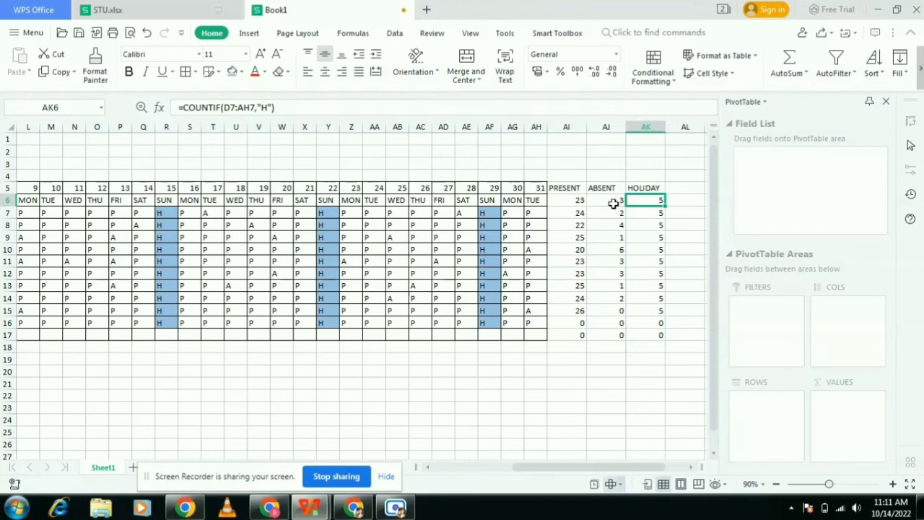
pyautogui.click(612, 203)
pyautogui.doubleClick(611, 205)
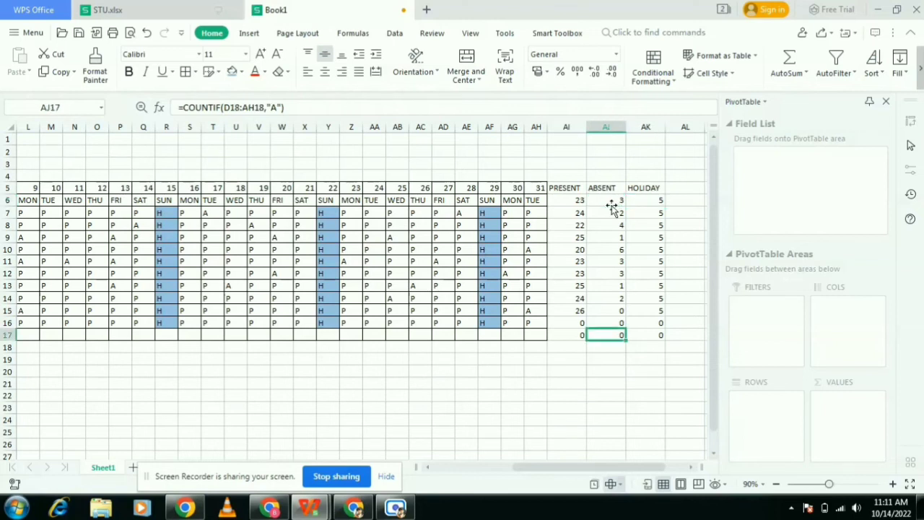
pyautogui.doubleClick(605, 200)
pyautogui.click(607, 298)
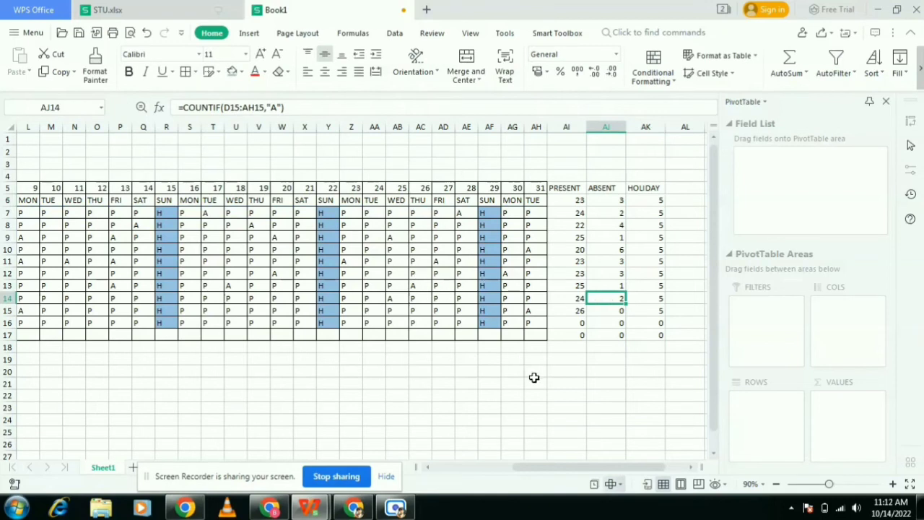
# - Merge G2:R3 and enter the title ATTENDANCE SHEET
pyautogui.moveTo(610, 470); pyautogui.dragTo(428, 493)
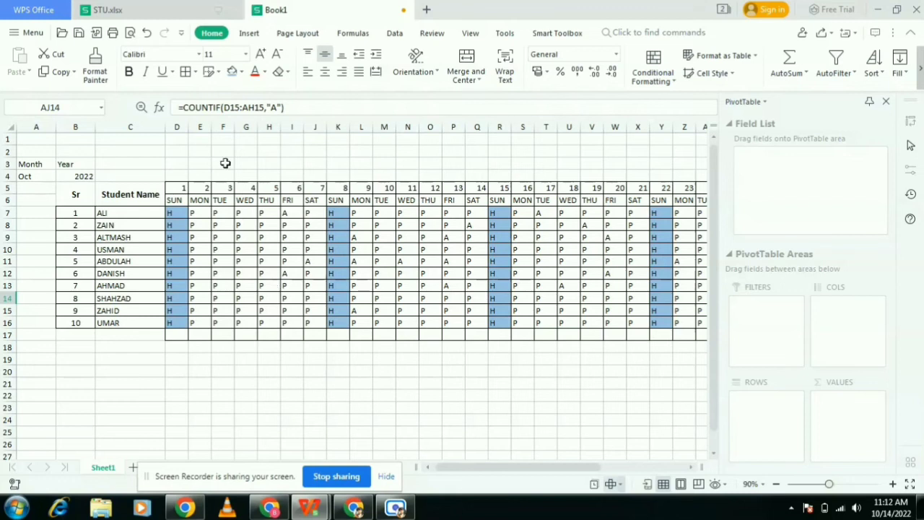
pyautogui.moveTo(239, 148); pyautogui.dragTo(490, 168)
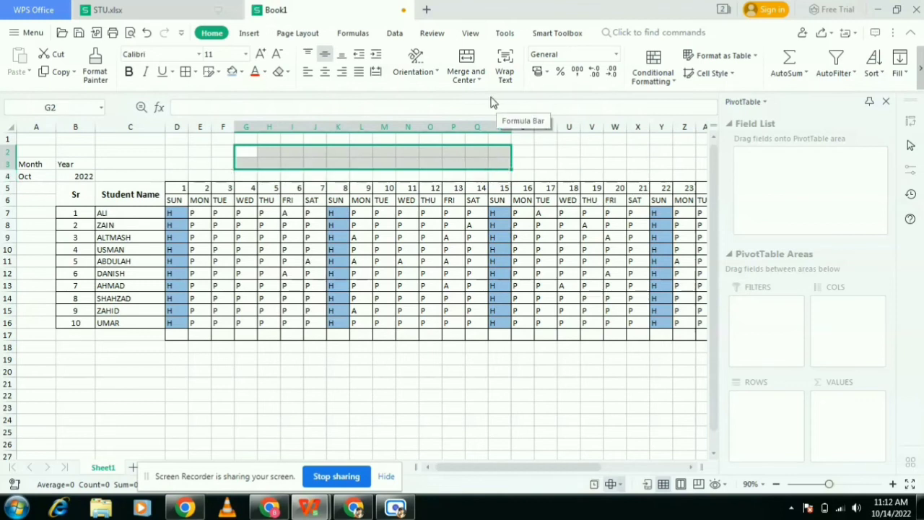
pyautogui.click(466, 67)
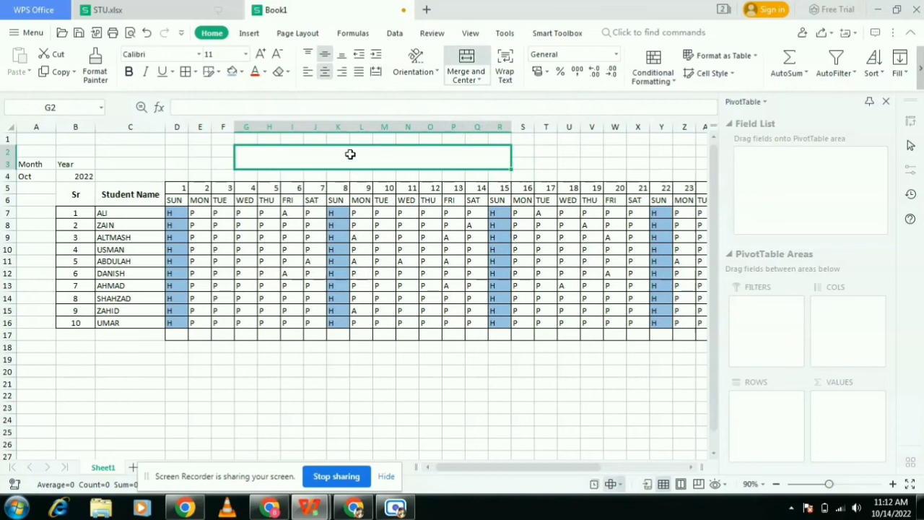
pyautogui.write('ATT')
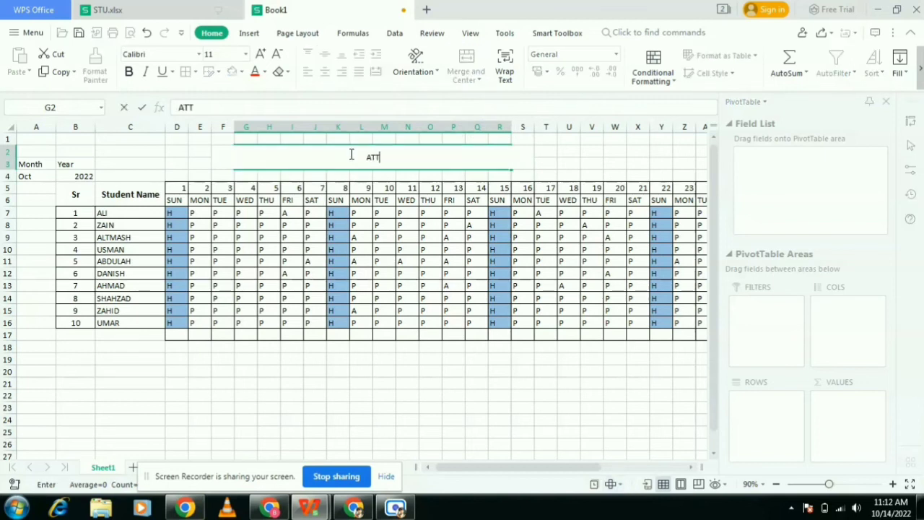
pyautogui.write('ENDANCE SHEET')
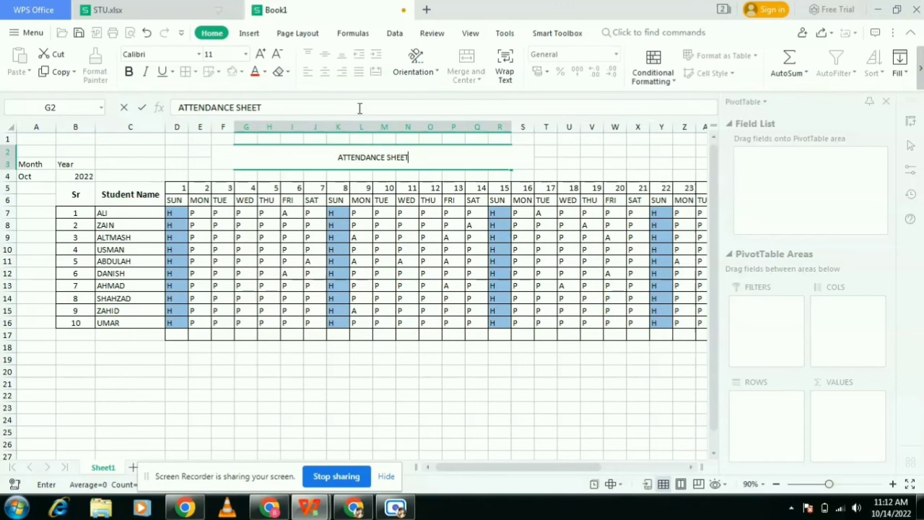
# - Format the title bold at size 18 with an orange fill
pyautogui.click(262, 57)
pyautogui.click(208, 163)
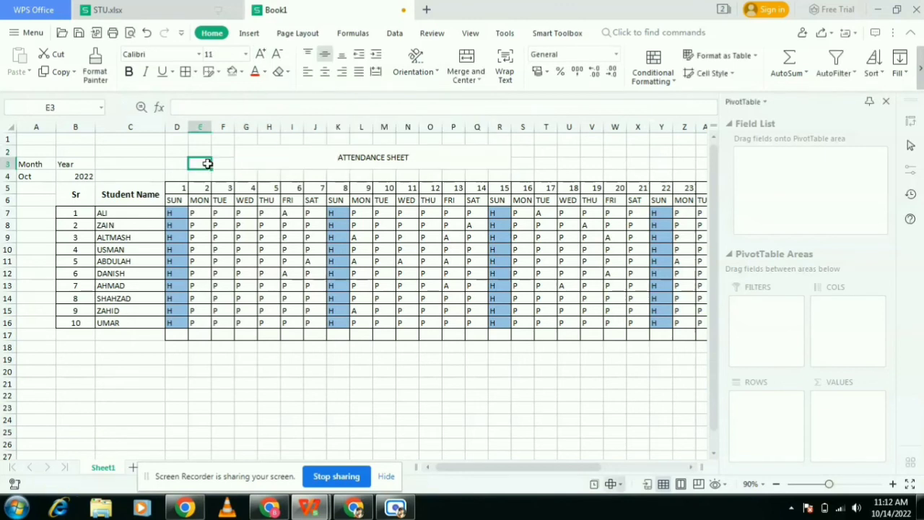
pyautogui.click(265, 161)
pyautogui.click(261, 56)
pyautogui.click(261, 56)
pyautogui.click(261, 57)
pyautogui.click(261, 57)
pyautogui.click(128, 72)
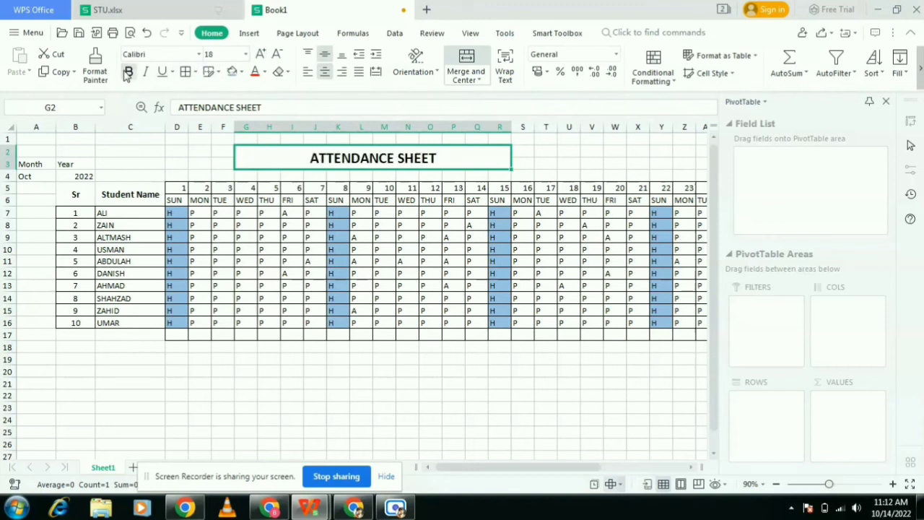
pyautogui.click(241, 71)
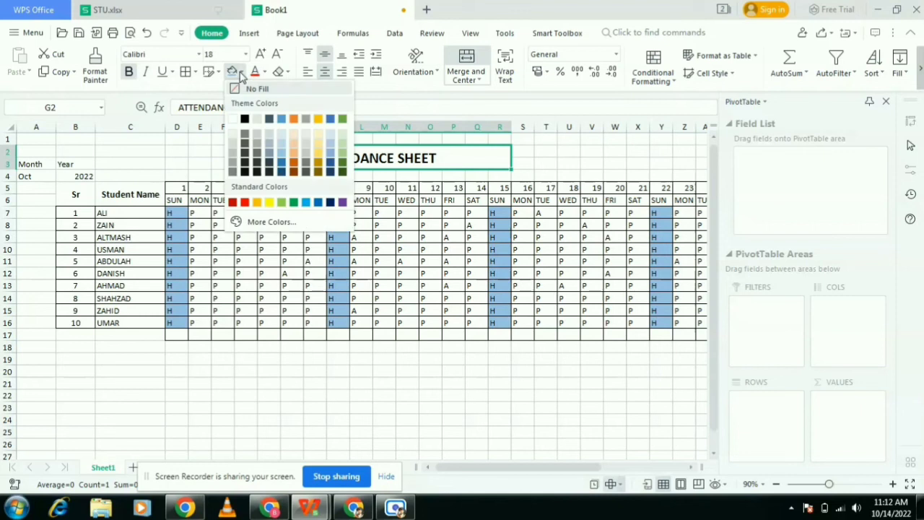
pyautogui.click(293, 155)
pyautogui.click(266, 405)
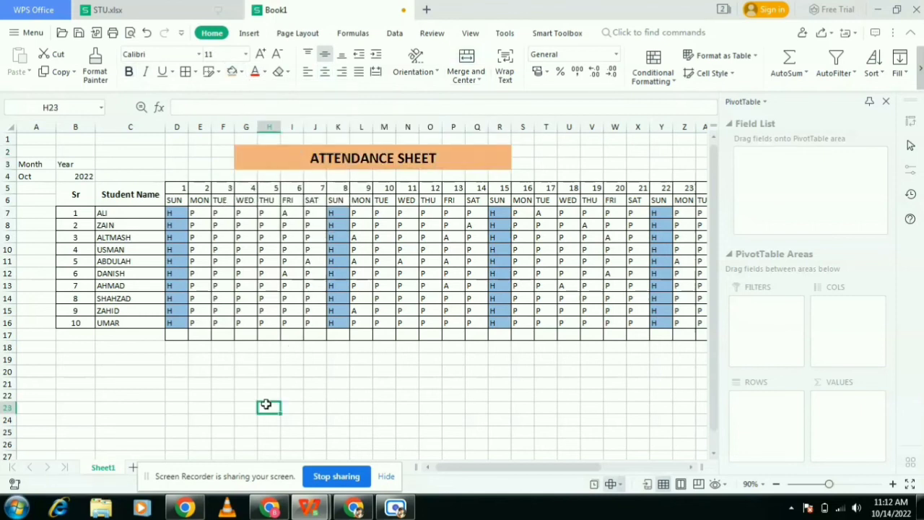
# - Fill the weekday row D6:AH6 with a gold yellow colour
pyautogui.click(177, 201)
pyautogui.moveTo(176, 201); pyautogui.dragTo(629, 203)
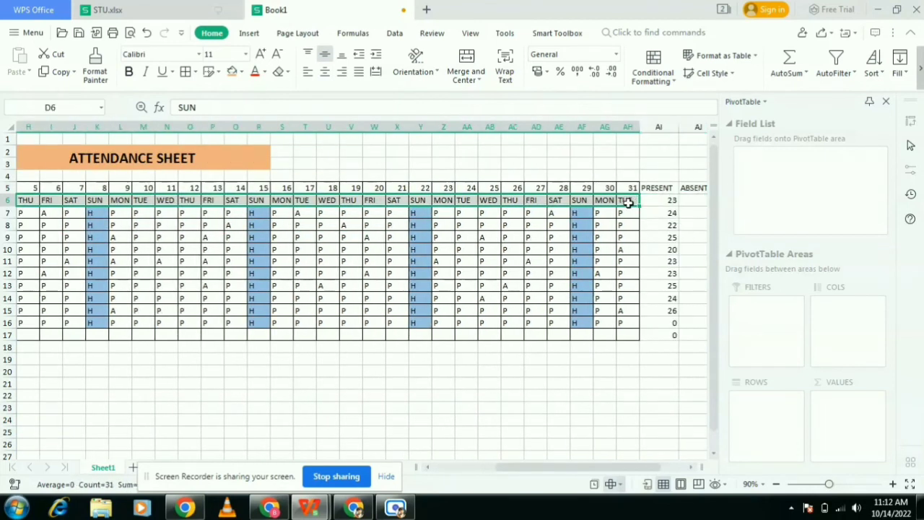
pyautogui.click(241, 71)
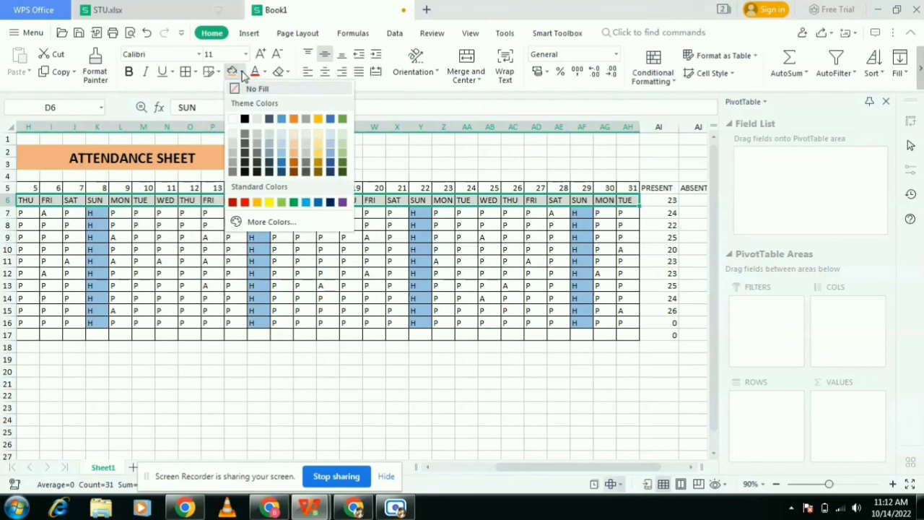
pyautogui.click(318, 160)
# - Fill the date row D5:AH5 with a dark blue colour
pyautogui.moveTo(630, 189); pyautogui.dragTo(104, 187)
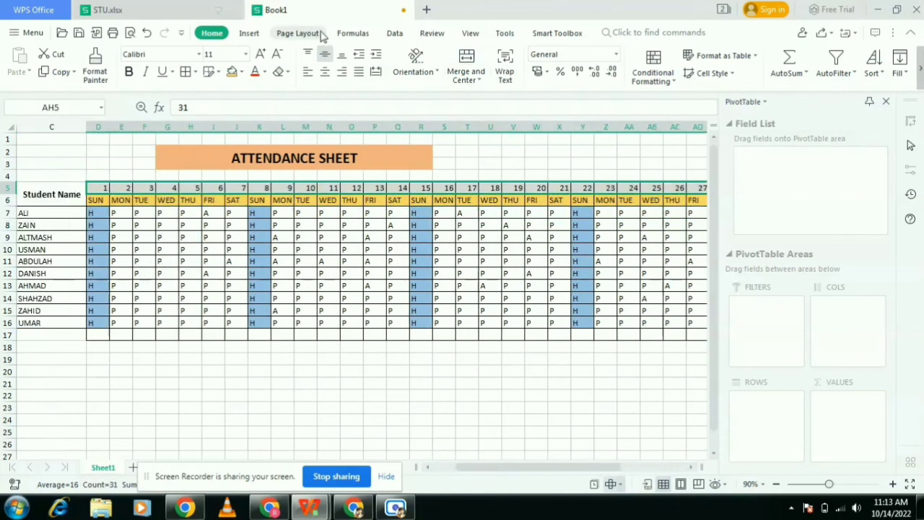
pyautogui.click(242, 72)
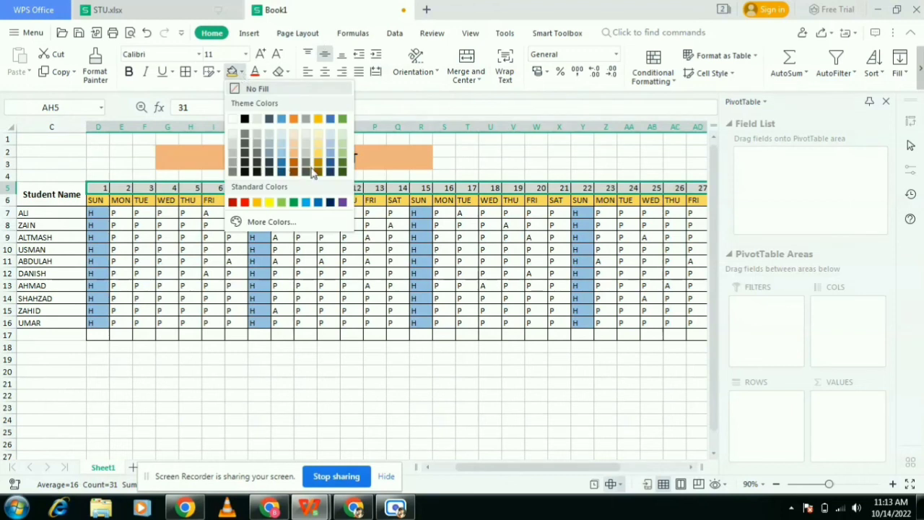
pyautogui.click(330, 120)
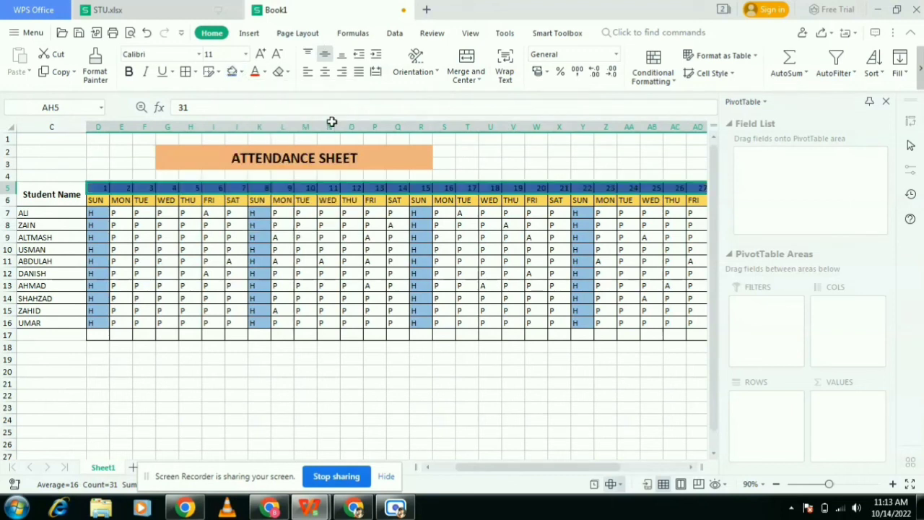
pyautogui.click(325, 381)
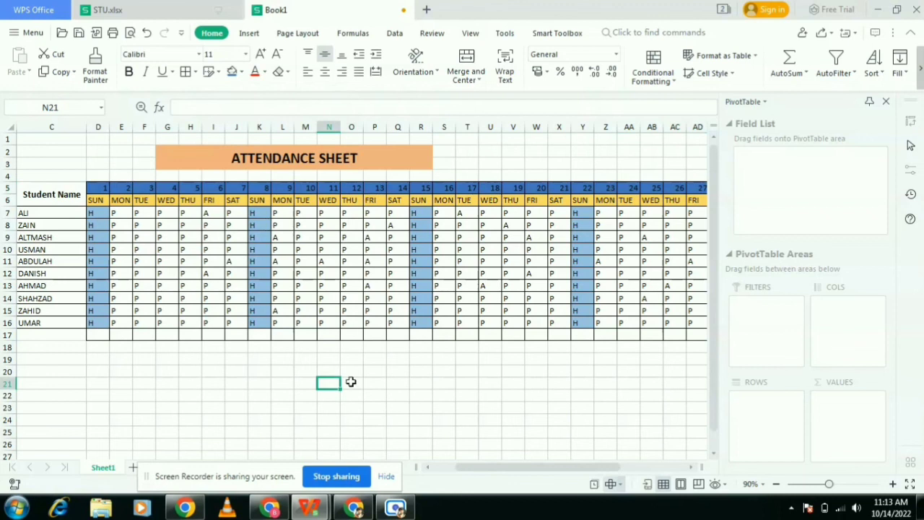
# - Fill the PRESENT column AI5:AI17 with a dark gold colour
pyautogui.moveTo(489, 469); pyautogui.dragTo(602, 466)
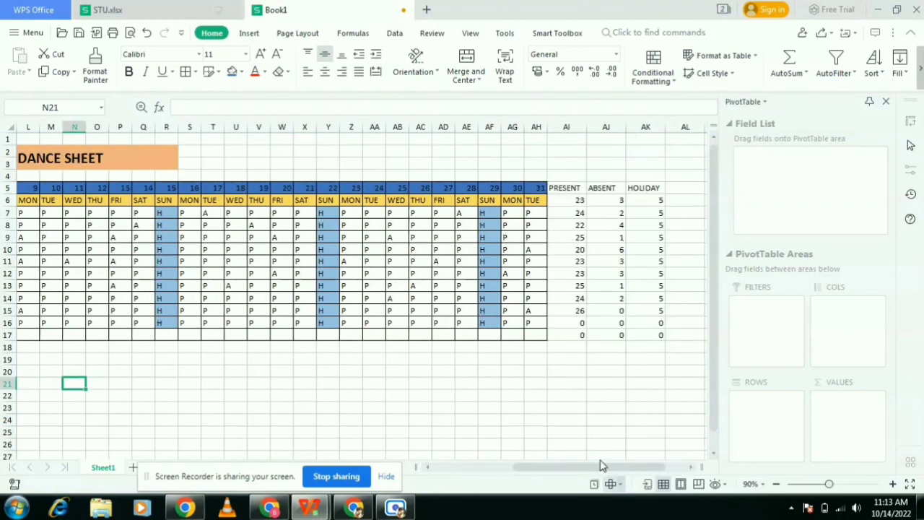
pyautogui.moveTo(565, 187); pyautogui.dragTo(578, 335)
pyautogui.click(241, 71)
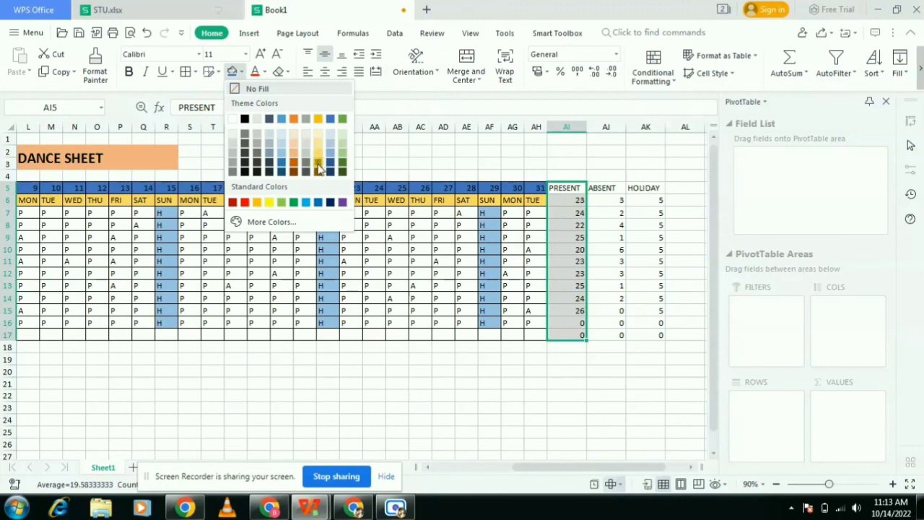
pyautogui.click(319, 160)
pyautogui.click(409, 360)
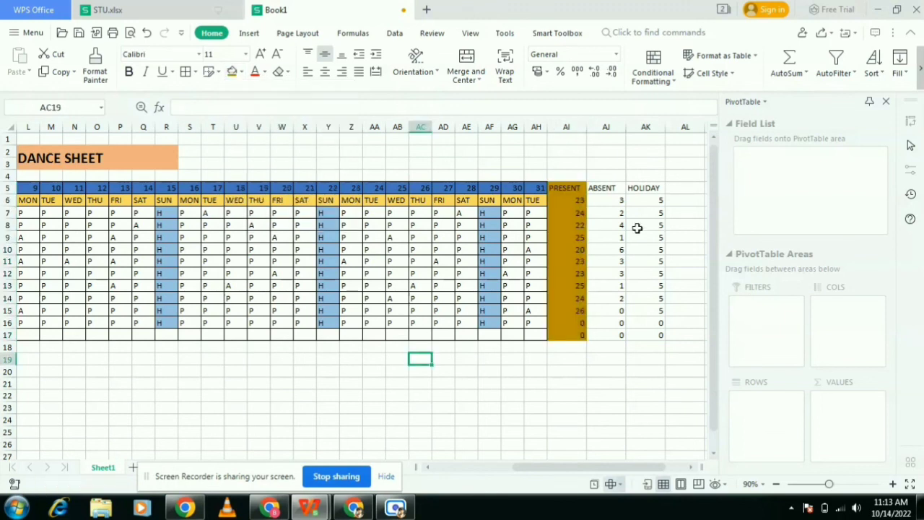
# - Fill the ABSENT column AJ5:AJ17 with red
pyautogui.moveTo(607, 189); pyautogui.dragTo(619, 355)
pyautogui.click(621, 359)
pyautogui.moveTo(611, 188); pyautogui.dragTo(619, 341)
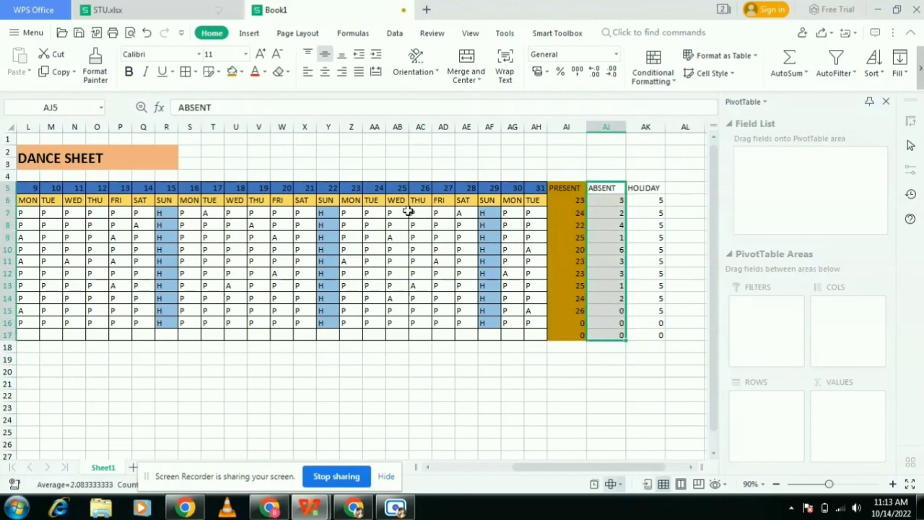
pyautogui.click(243, 72)
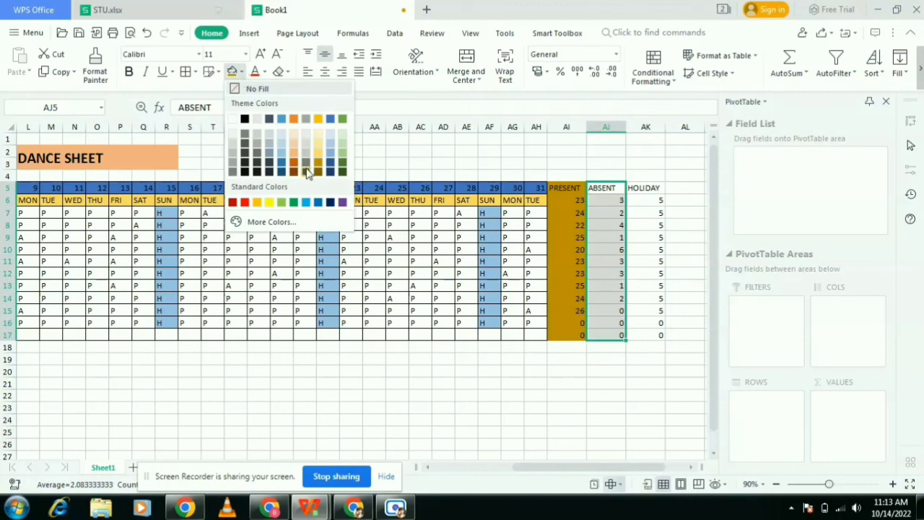
pyautogui.click(244, 202)
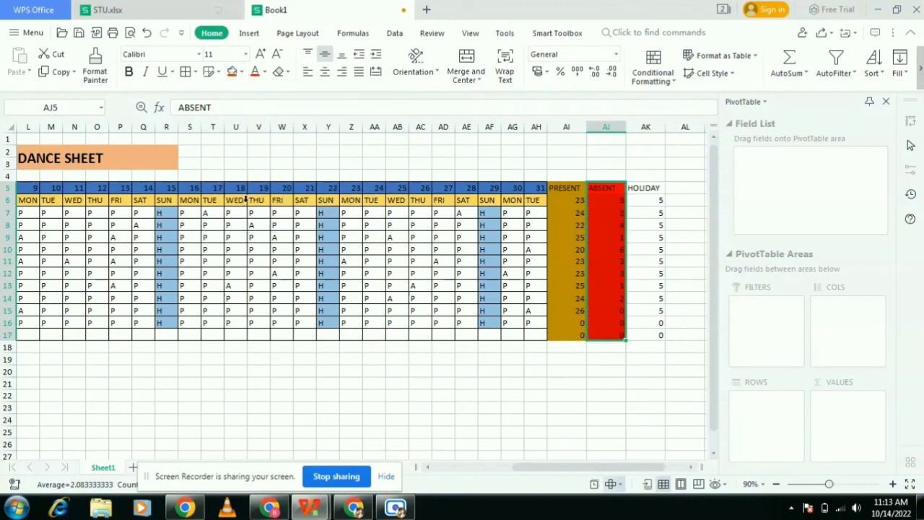
pyautogui.click(441, 408)
# - Fill the HOLIDAY column AK5:AK17 with blue
pyautogui.moveTo(642, 186); pyautogui.dragTo(652, 336)
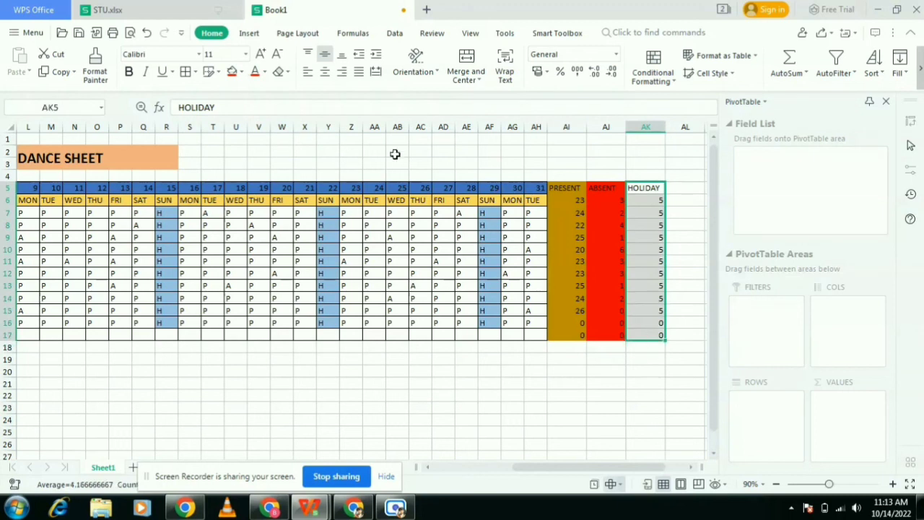
pyautogui.click(241, 71)
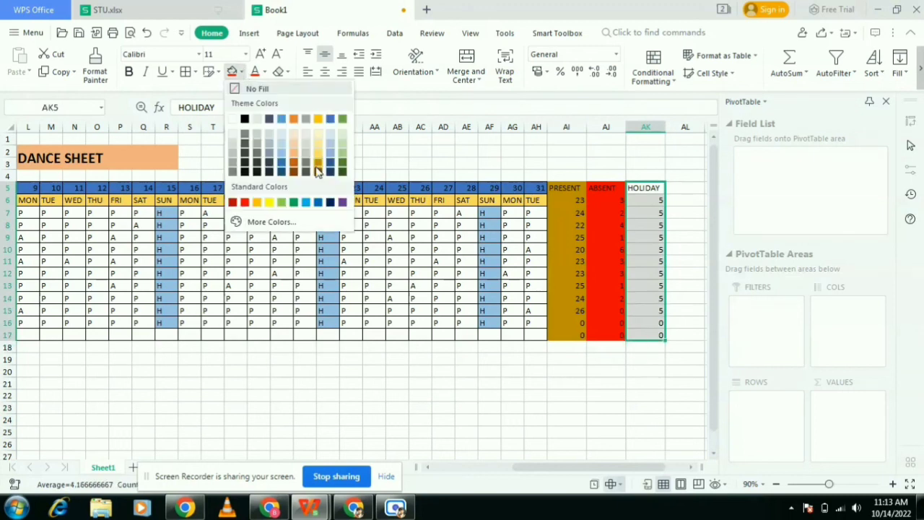
pyautogui.click(330, 120)
pyautogui.click(462, 369)
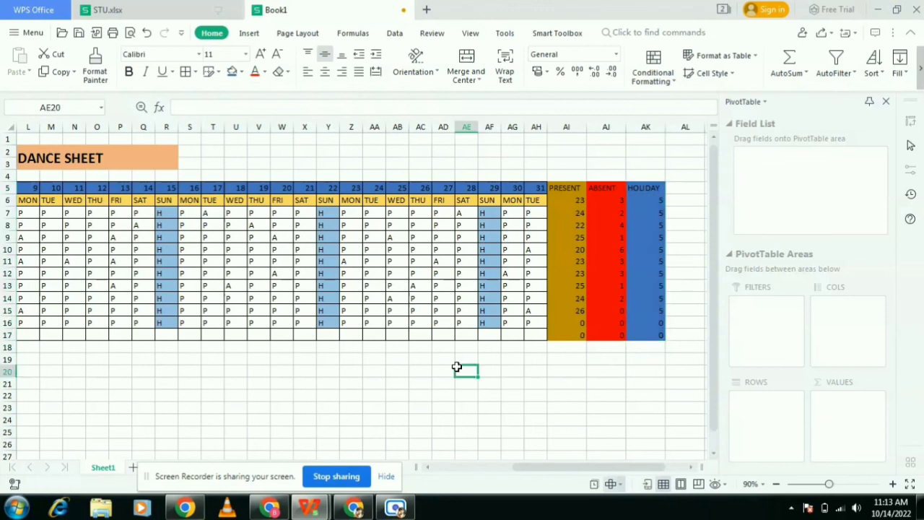
# - Fill the Sr and Student Name header cells with a blue-grey colour
pyautogui.moveTo(611, 468); pyautogui.dragTo(513, 490)
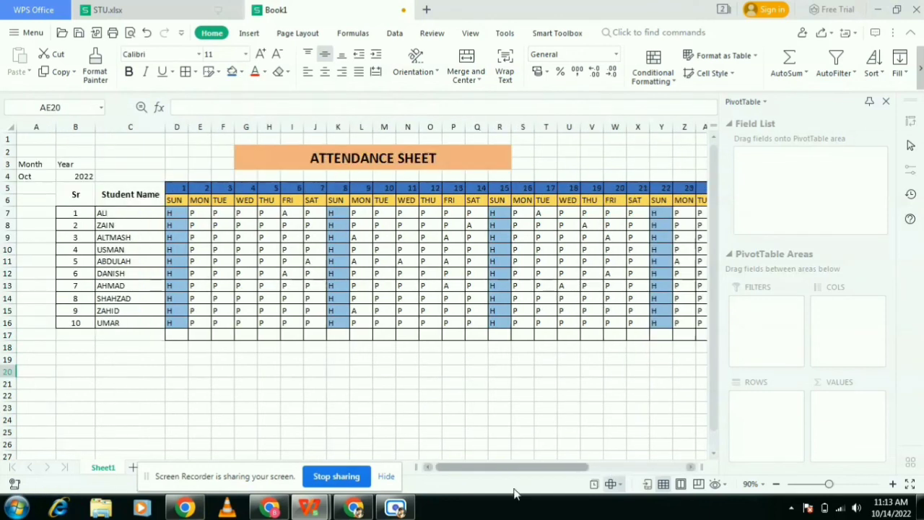
pyautogui.moveTo(137, 200); pyautogui.dragTo(82, 202)
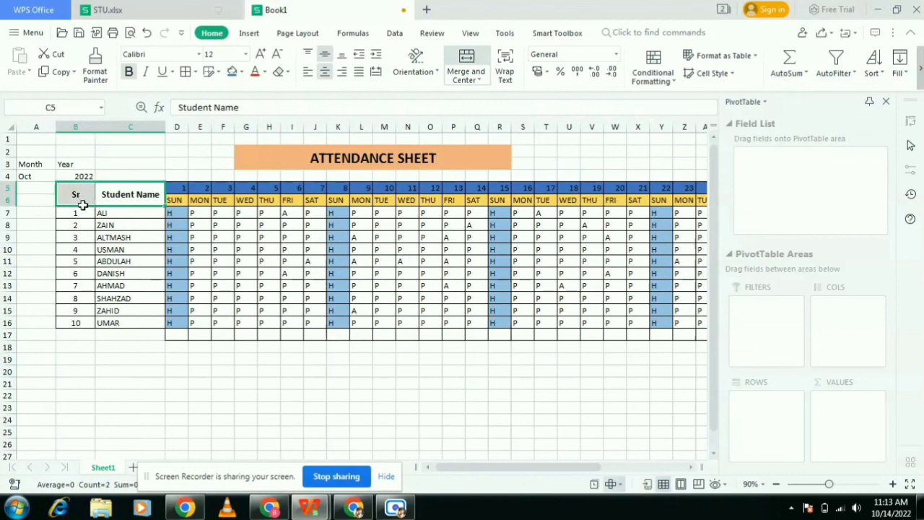
pyautogui.click(241, 71)
pyautogui.click(276, 161)
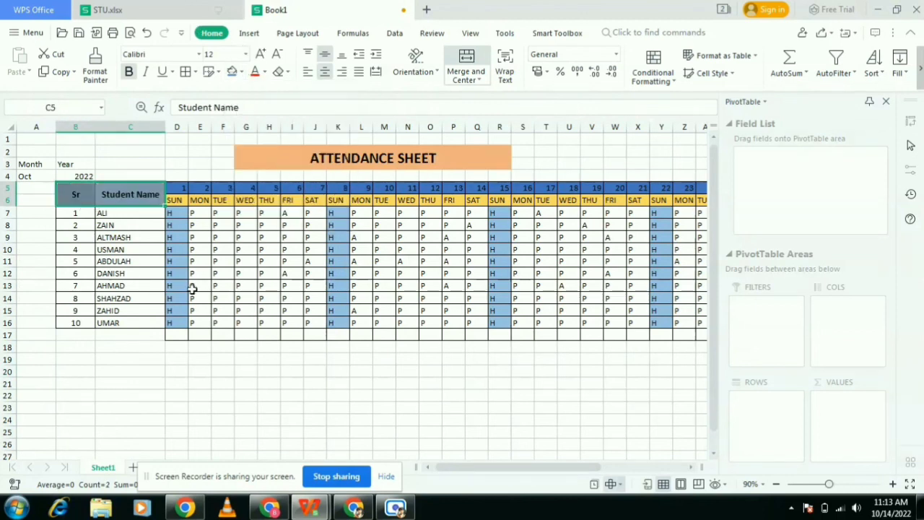
pyautogui.click(168, 348)
pyautogui.moveTo(462, 469); pyautogui.dragTo(459, 491)
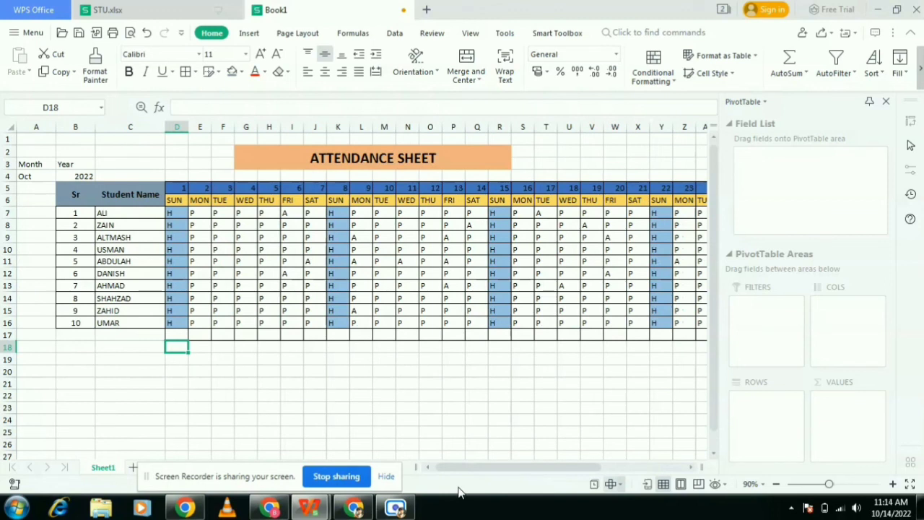
pyautogui.moveTo(556, 472); pyautogui.dragTo(513, 471)
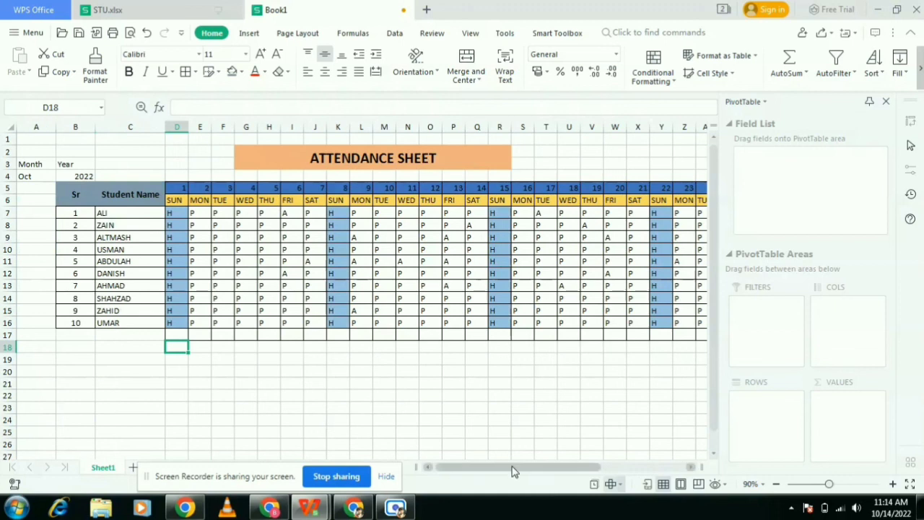